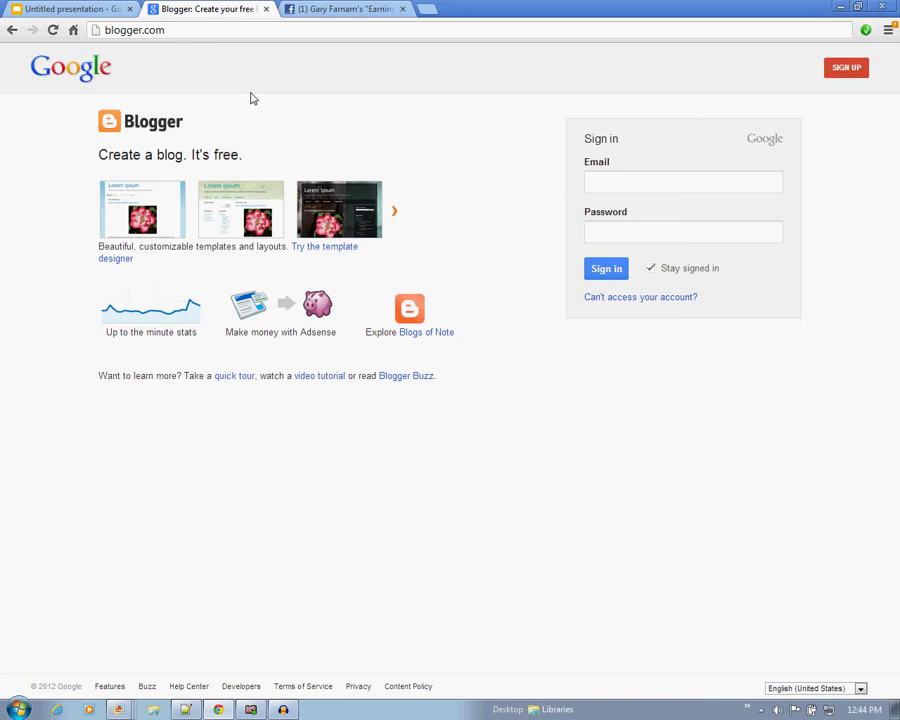
Return to the Blogger home page after briefly viewing the account-creation form.
{"action": "left_click", "coordinate": [658, 186]}
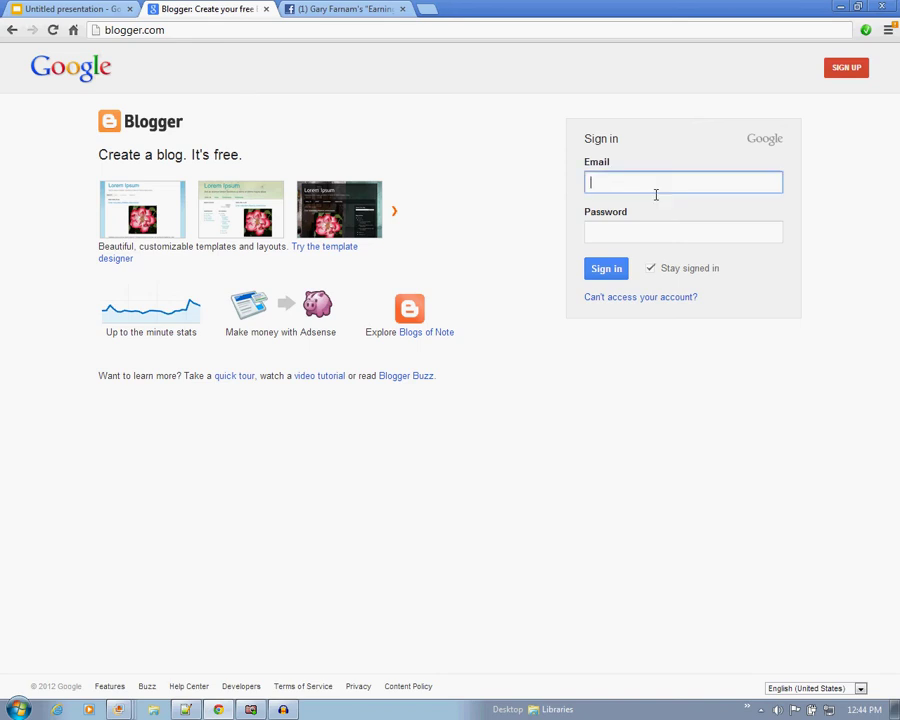
{"action": "left_click", "coordinate": [846, 72]}
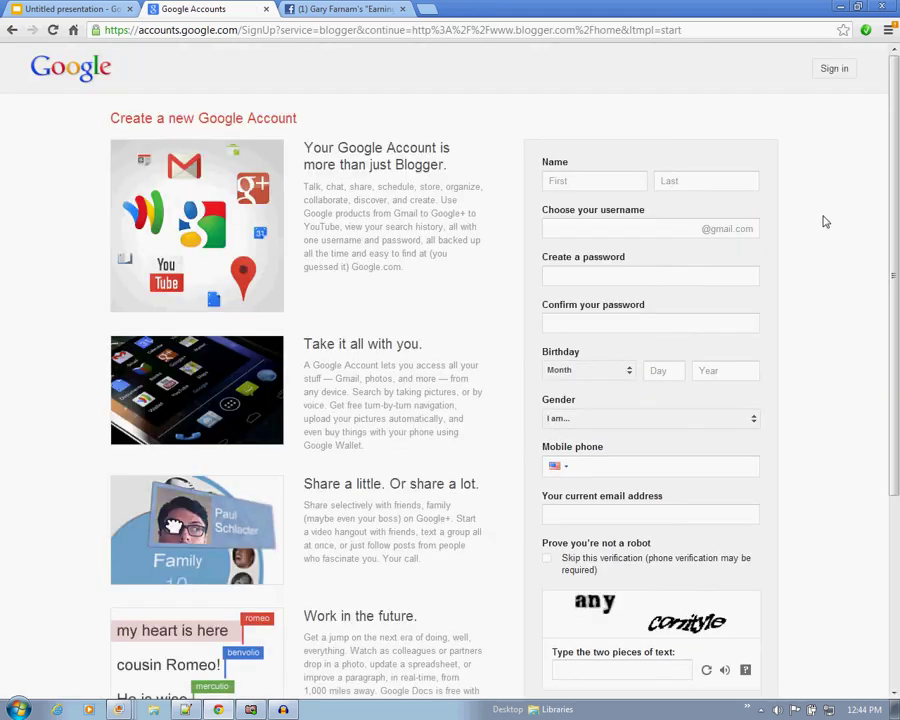
{"action": "scroll", "coordinate": [823, 222], "scroll_direction": "down", "scroll_amount": 1}
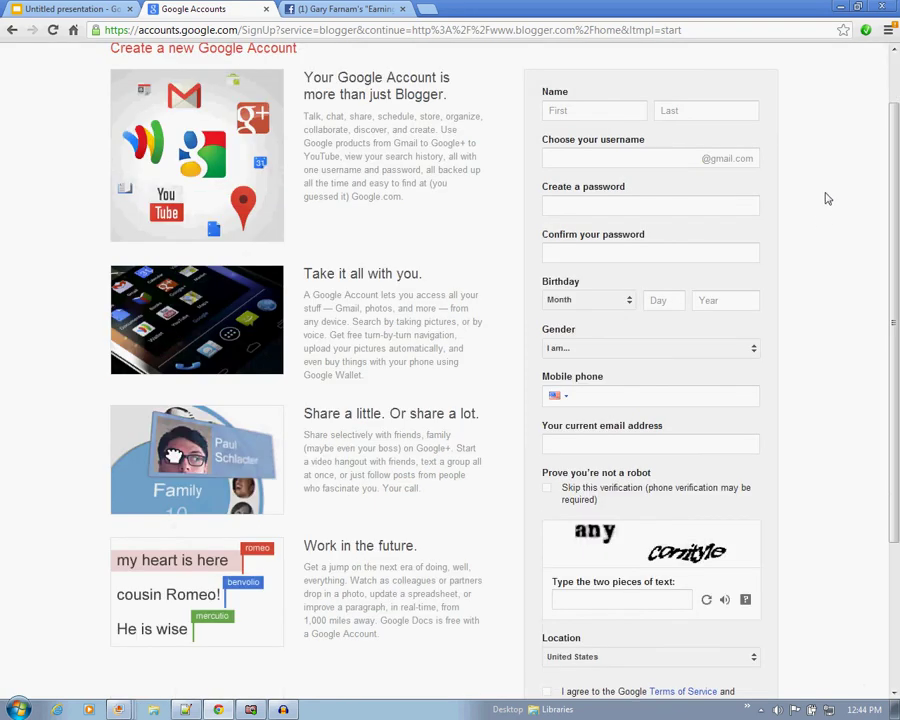
{"action": "scroll", "coordinate": [822, 288], "scroll_direction": "down", "scroll_amount": 1}
{"action": "scroll", "coordinate": [822, 288], "scroll_direction": "down", "scroll_amount": 2}
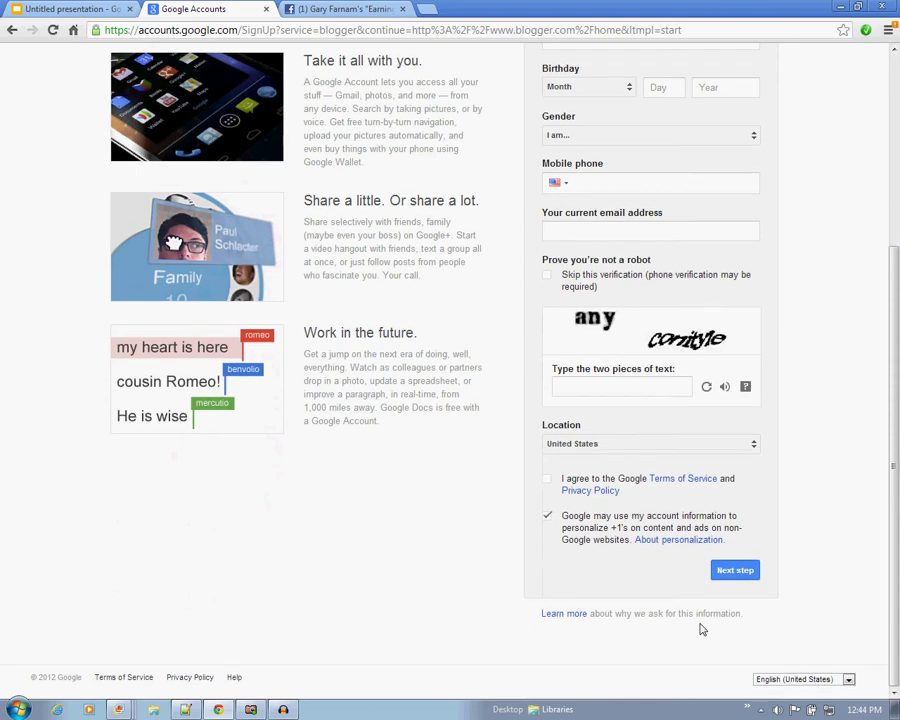
{"action": "scroll", "coordinate": [822, 380], "scroll_direction": "up", "scroll_amount": 4}
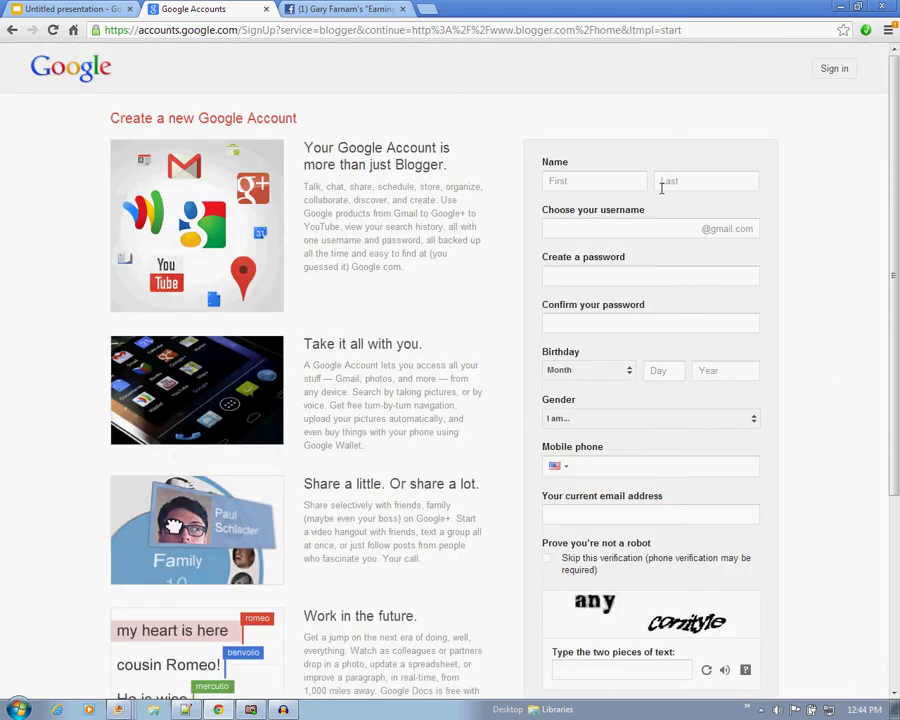
{"action": "left_click", "coordinate": [208, 31]}
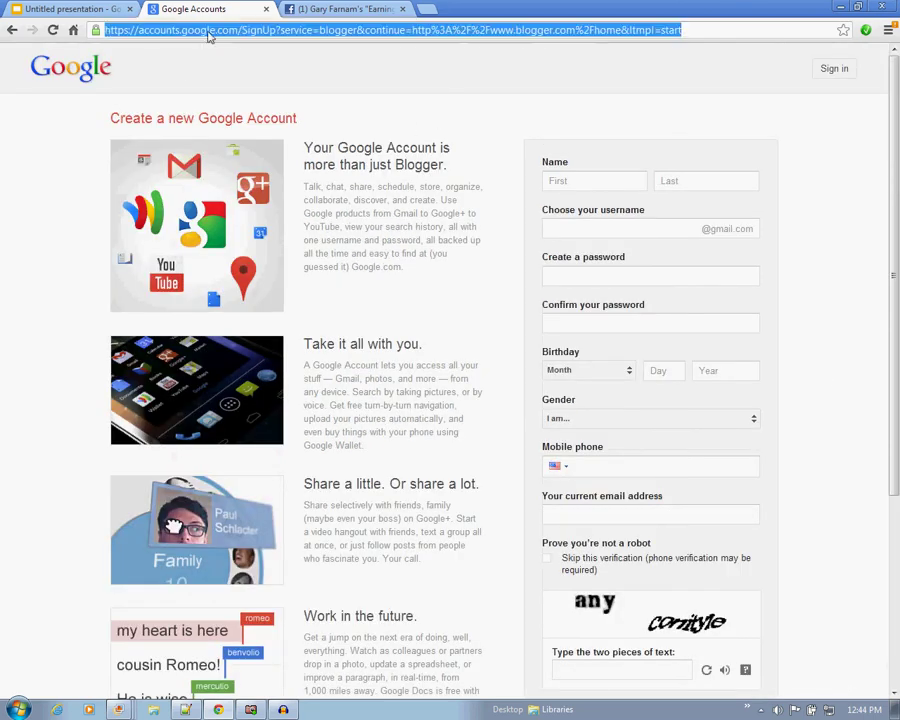
{"action": "type", "text": "blogger.com"}
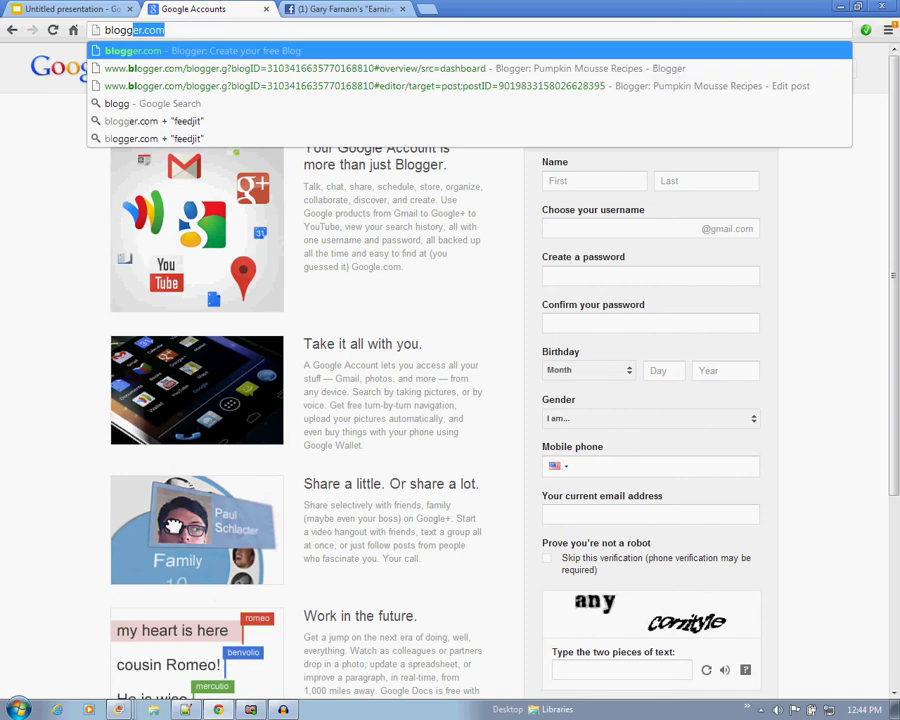
{"action": "key", "text": "Return"}
Sign in to Blogger with the account email and password.
{"action": "left_click", "coordinate": [616, 190]}
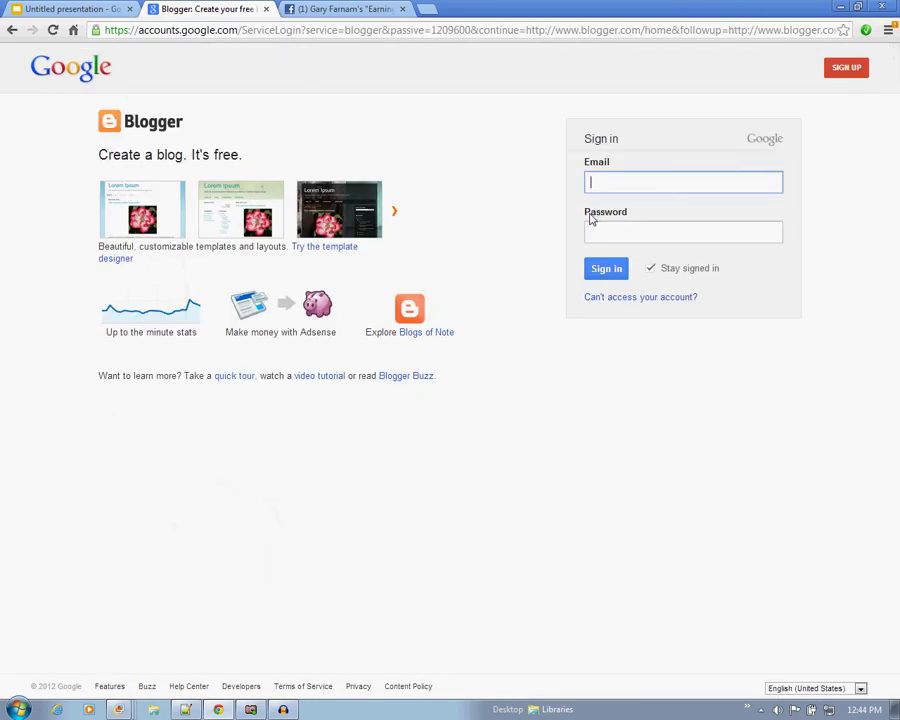
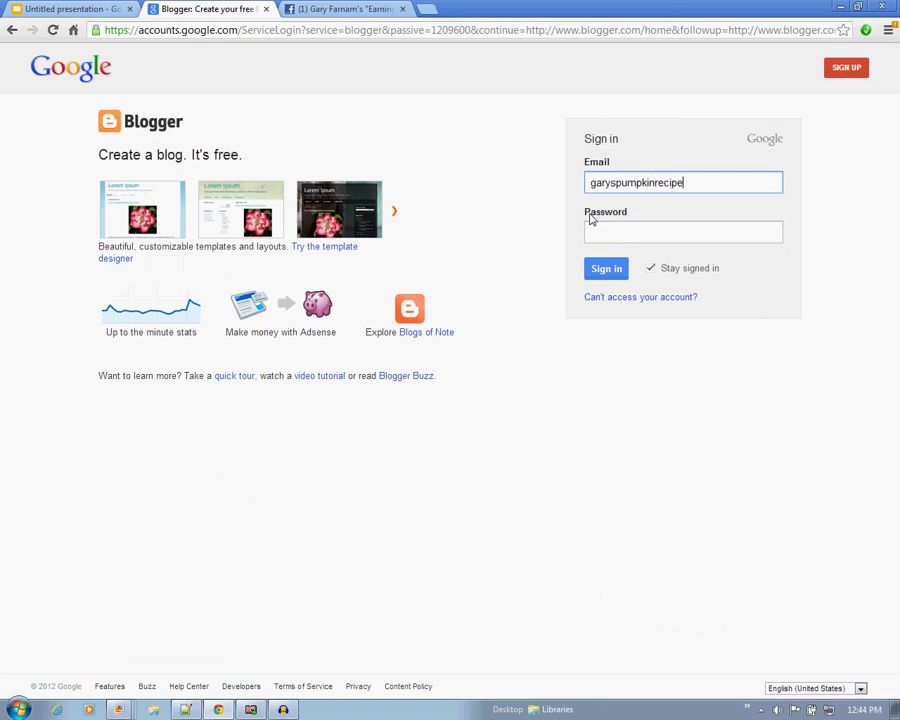
{"action": "key", "text": "Tab"}
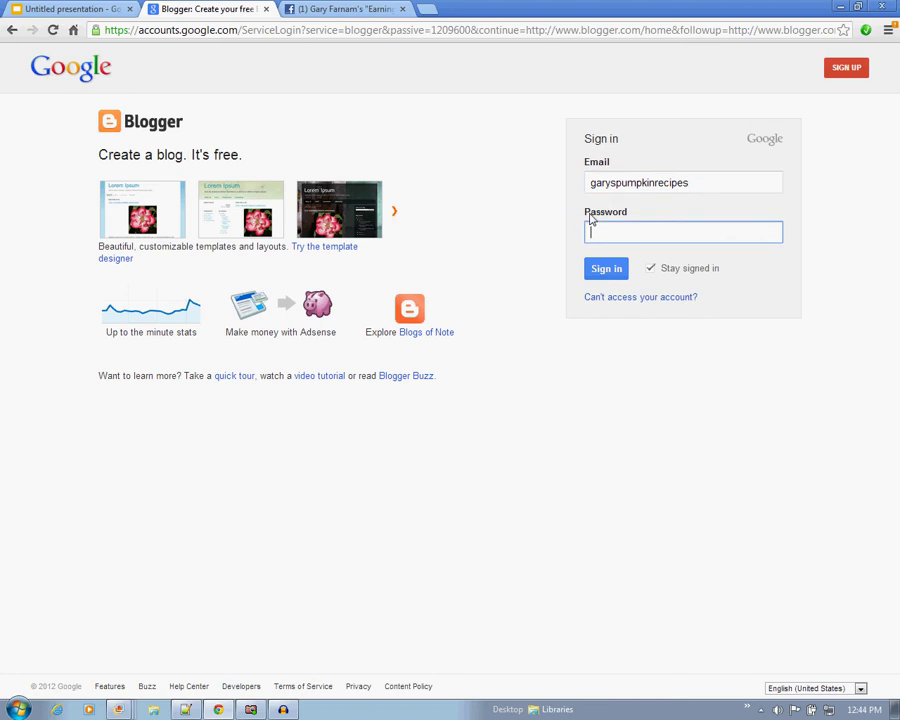
{"action": "type", "text": "********"}
{"action": "key", "text": "Return"}
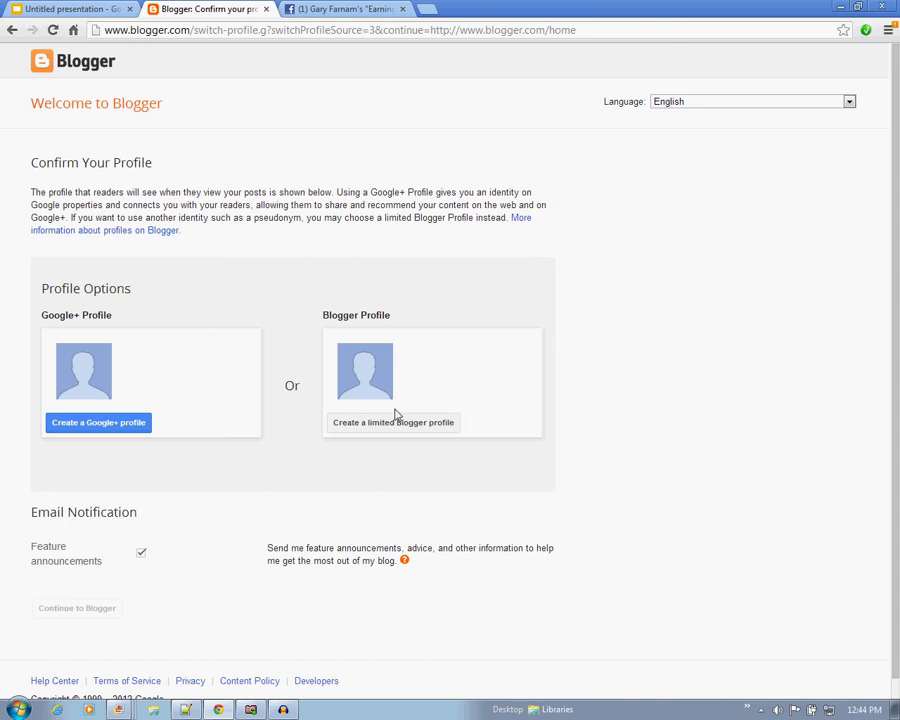
Choose a limited Blogger profile with display name 'Pumpkin Guy' and continue to Blogger.
{"action": "left_click", "coordinate": [423, 425]}
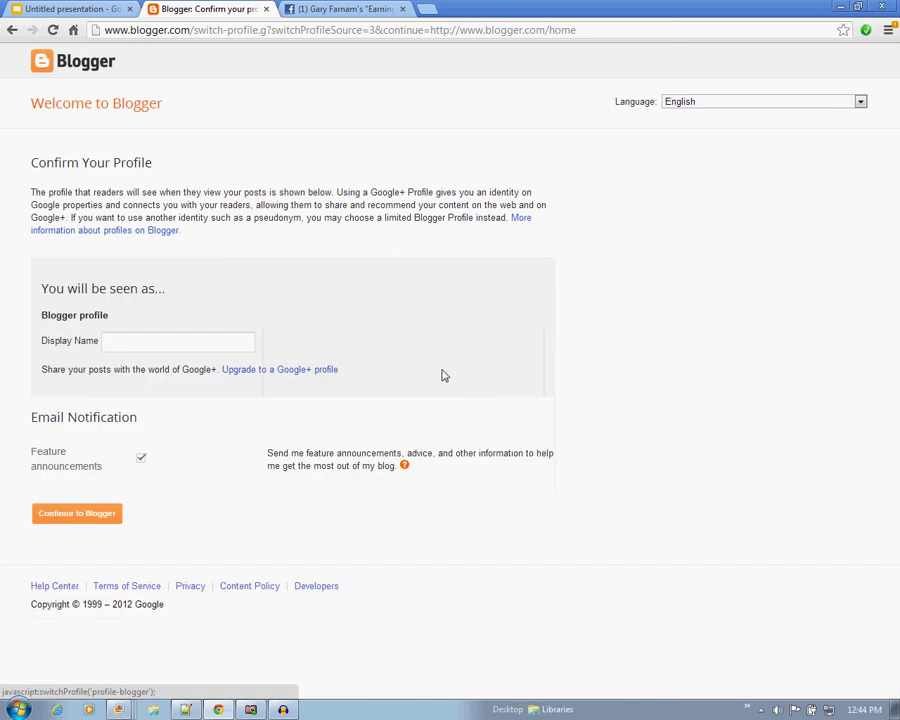
{"action": "left_click", "coordinate": [229, 346]}
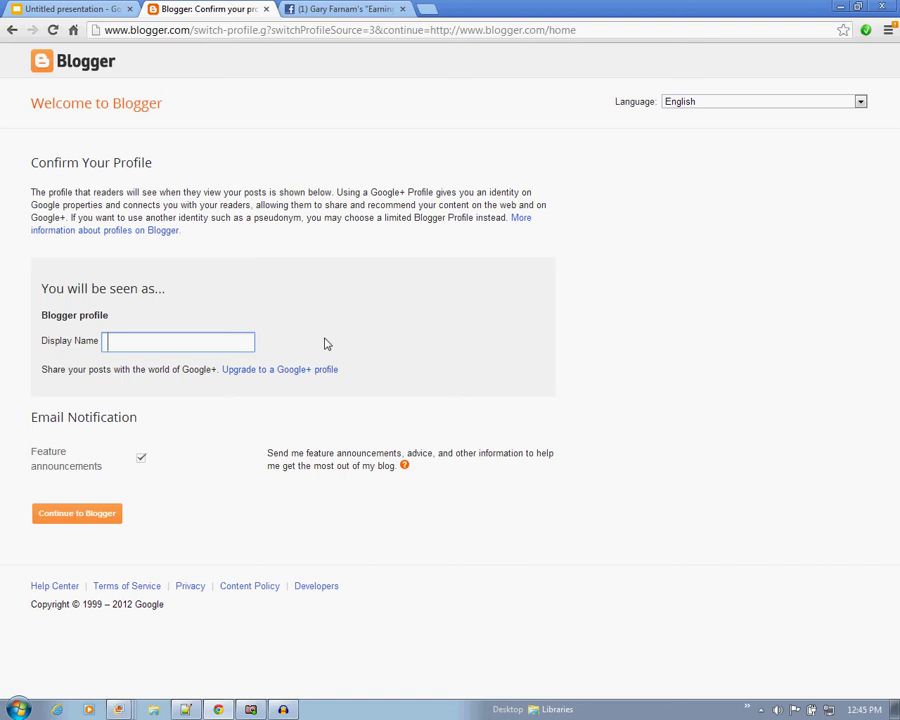
{"action": "type", "text": "Pumpkin Guy"}
{"action": "left_click", "coordinate": [87, 517]}
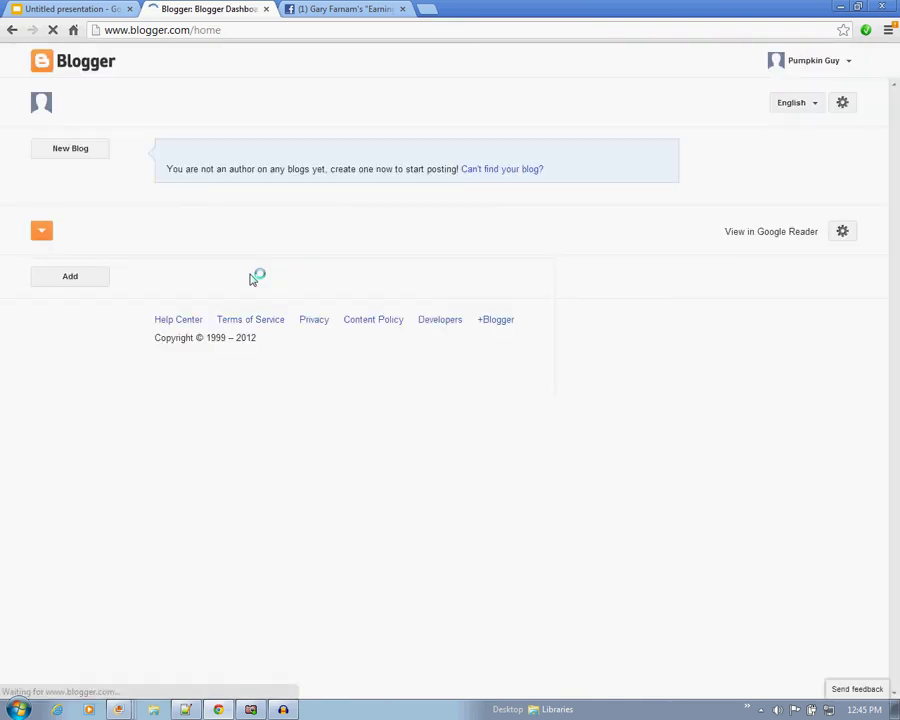
Start a new blog from the Pumpkin Guy dashboard.
{"action": "left_click", "coordinate": [86, 150]}
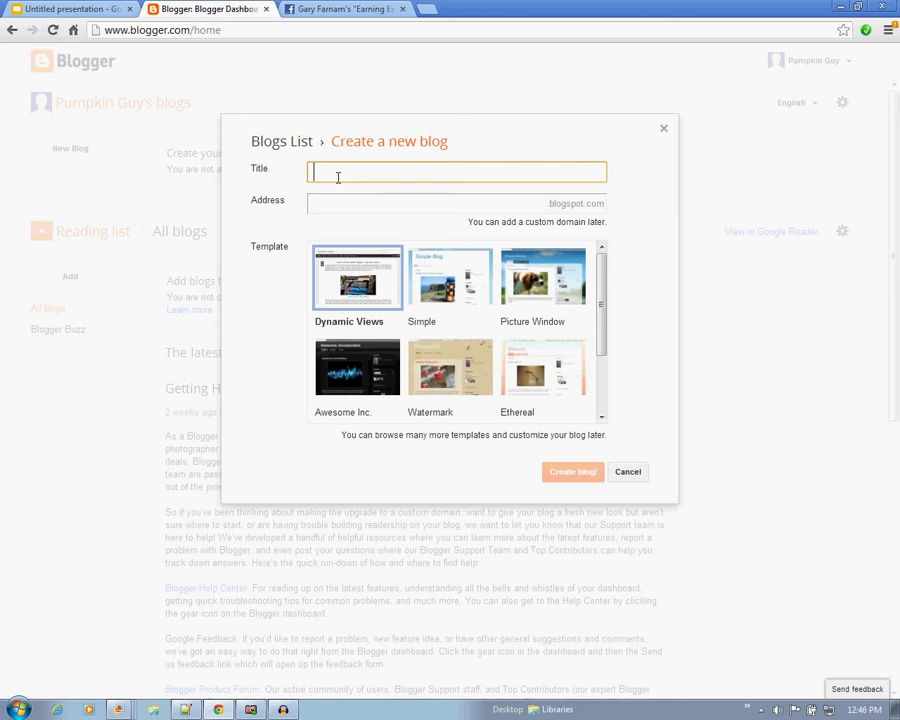
Title the blog with the owner's name plus 'Pumpkin Cupcakes With Cake Mix Recipes'.
{"action": "type", "text": "Pumpkin Cupcakes With Cake Mix"}
{"action": "left_click", "coordinate": [314, 172]}
{"action": "type", "text": "Gary's"}
{"action": "key", "text": "End"}
{"action": "type", "text": "Recipes"}
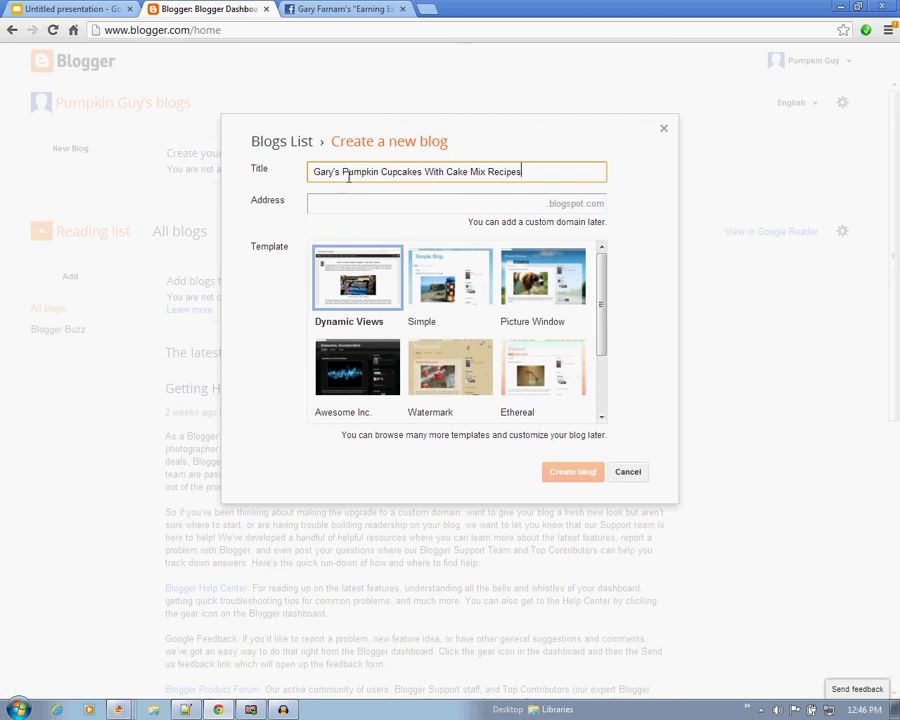
{"action": "left_click_drag", "start_coordinate": [343, 174], "coordinate": [482, 174]}
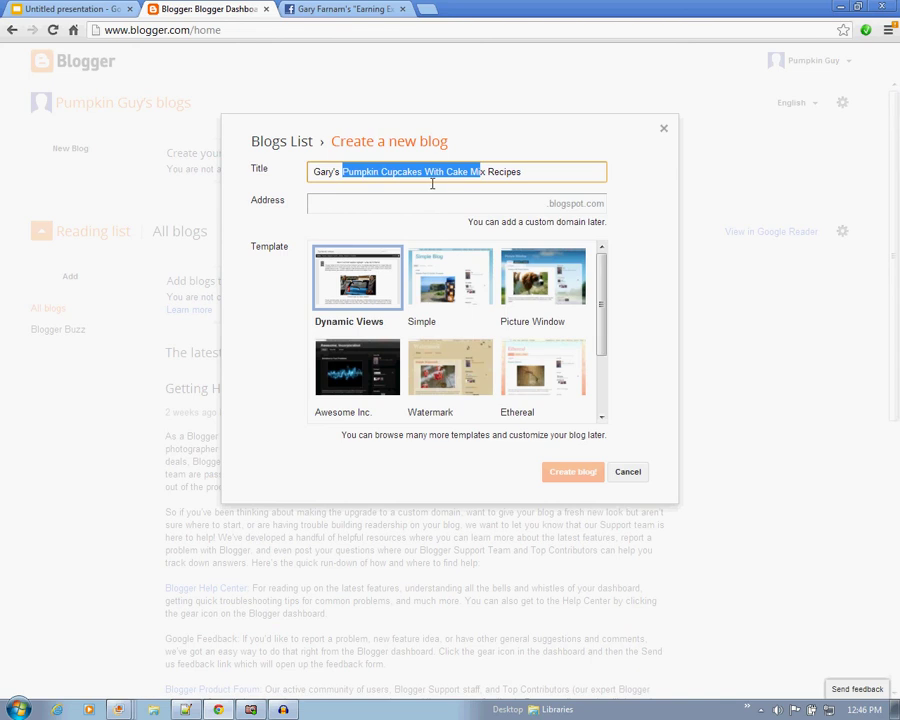
{"action": "left_click", "coordinate": [368, 208]}
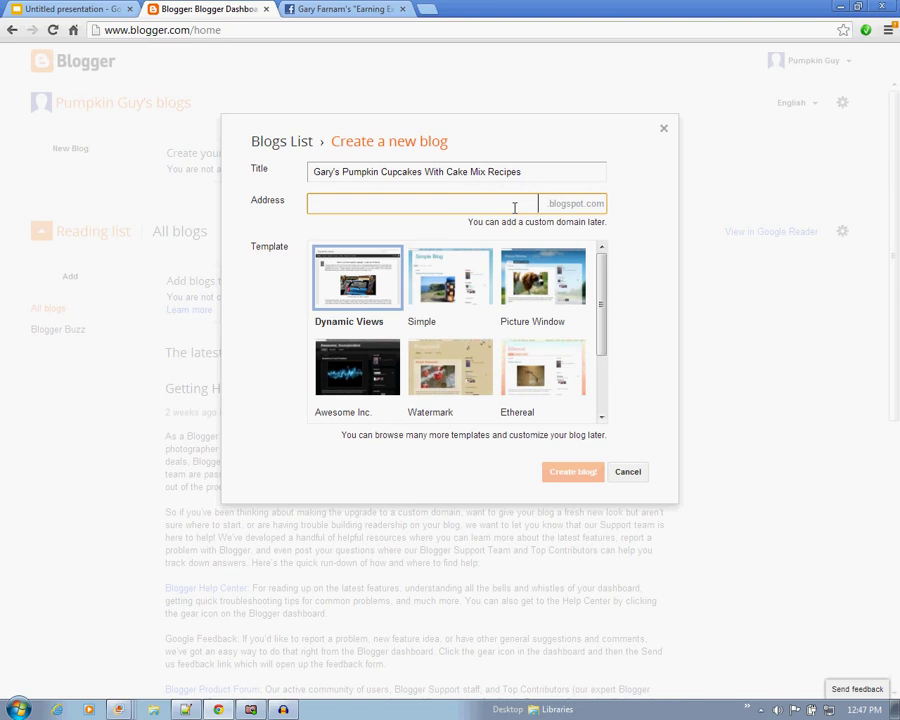
Enter the owner's name plus 'pumpkincupcakeswithcakemixrecipe' as the address, with no final s, so it's available.
{"action": "type", "text": "pumpkin"}
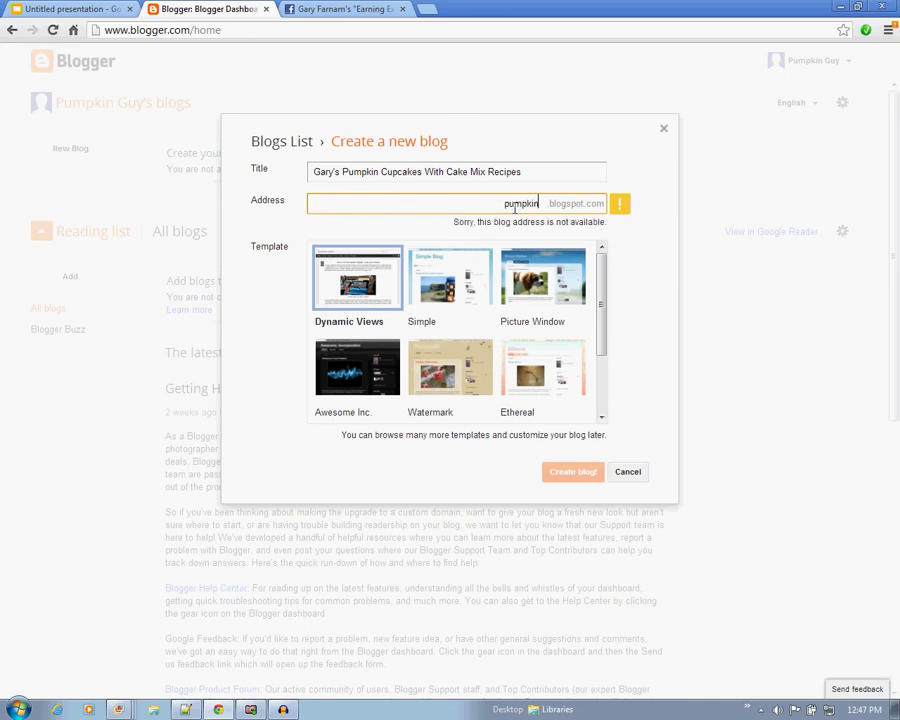
{"action": "type", "text": "cupcak"}
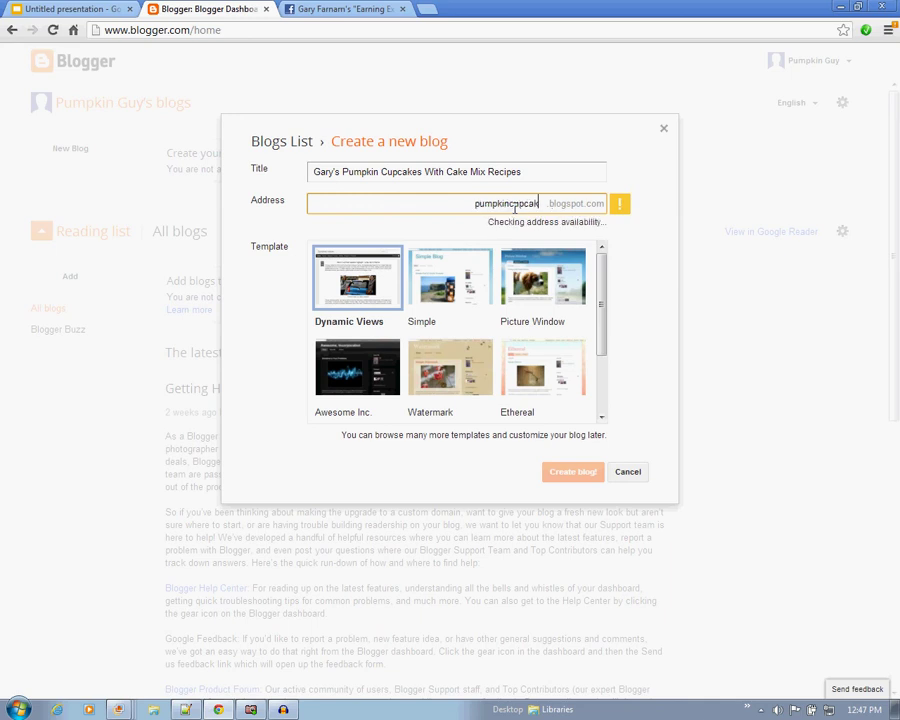
{"action": "type", "text": "eswithcakemix"}
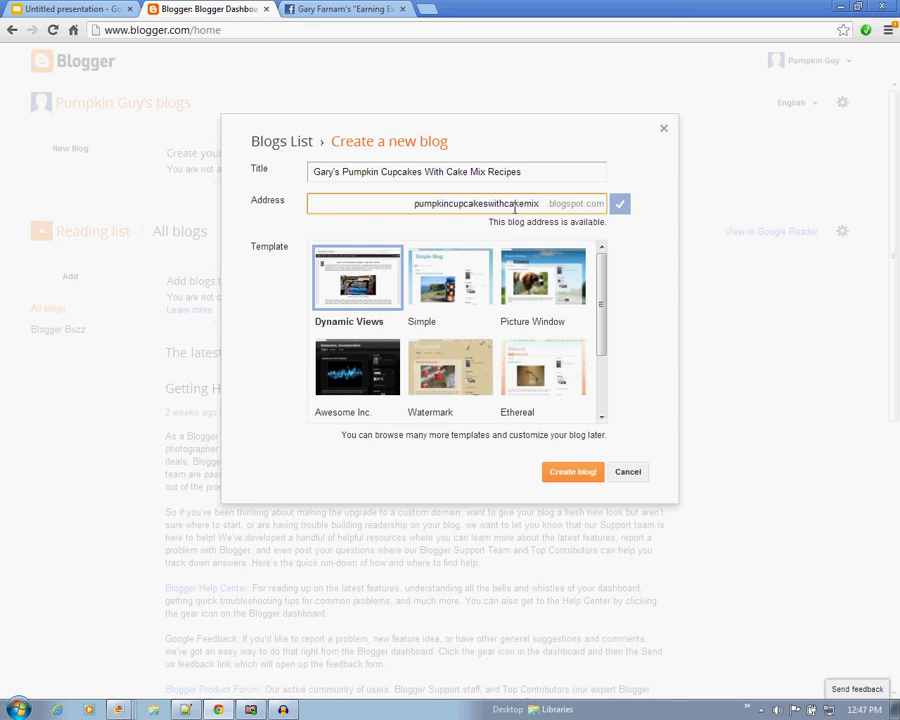
{"action": "left_click", "coordinate": [414, 203]}
{"action": "type", "text": "garys"}
{"action": "key", "text": "Right"}
{"action": "key", "text": "Right"}
{"action": "key", "text": "Right"}
{"action": "key", "text": "Right"}
{"action": "key", "text": "Right"}
{"action": "key", "text": "Right"}
{"action": "key", "text": "Right"}
{"action": "key", "text": "Right"}
{"action": "key", "text": "Right"}
{"action": "key", "text": "Right"}
{"action": "key", "text": "Right"}
{"action": "key", "text": "Right"}
{"action": "key", "text": "Right"}
{"action": "key", "text": "Right"}
{"action": "key", "text": "Right"}
{"action": "key", "text": "Right"}
{"action": "key", "text": "Right"}
{"action": "key", "text": "Right"}
{"action": "key", "text": "Right"}
{"action": "key", "text": "Right"}
{"action": "type", "text": "recipes"}
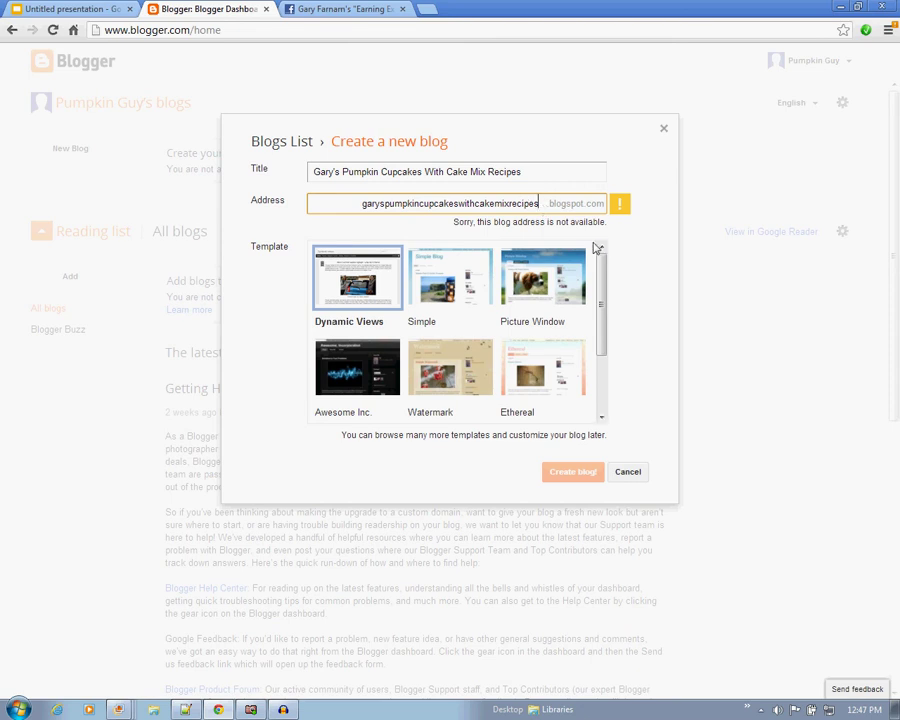
{"action": "key", "text": "BackSpace"}
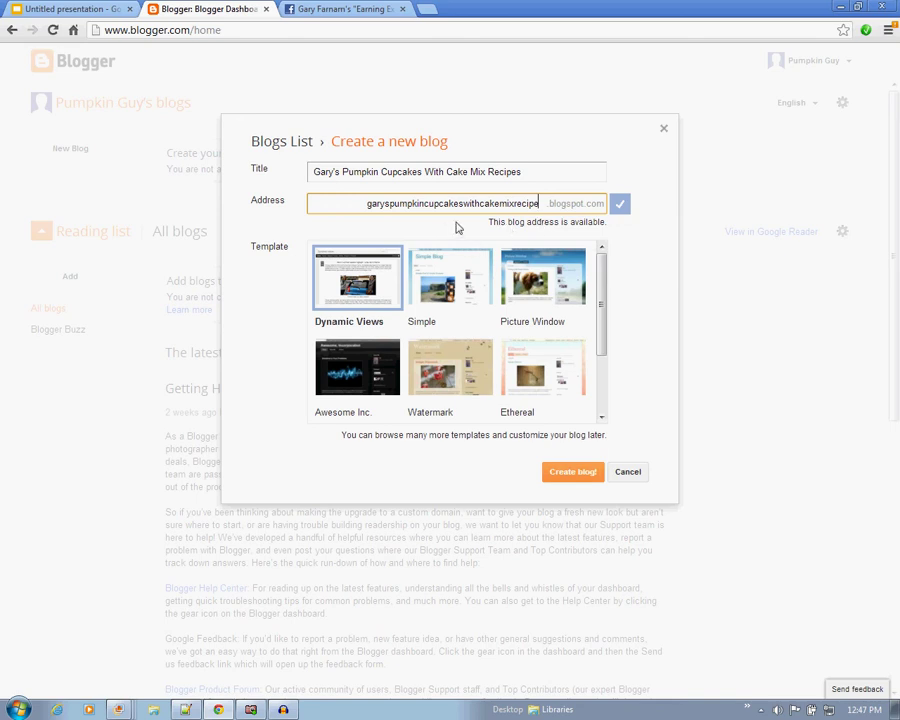
{"action": "left_click_drag", "start_coordinate": [389, 204], "coordinate": [509, 214]}
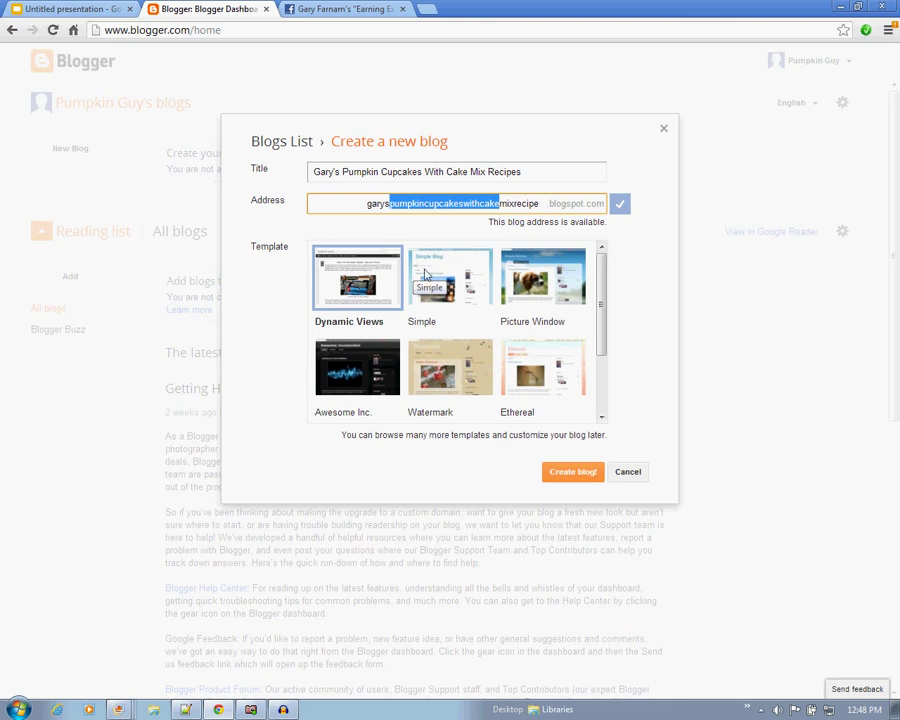
Create the blog with the Simple template and start a new post in it.
{"action": "left_click", "coordinate": [453, 269]}
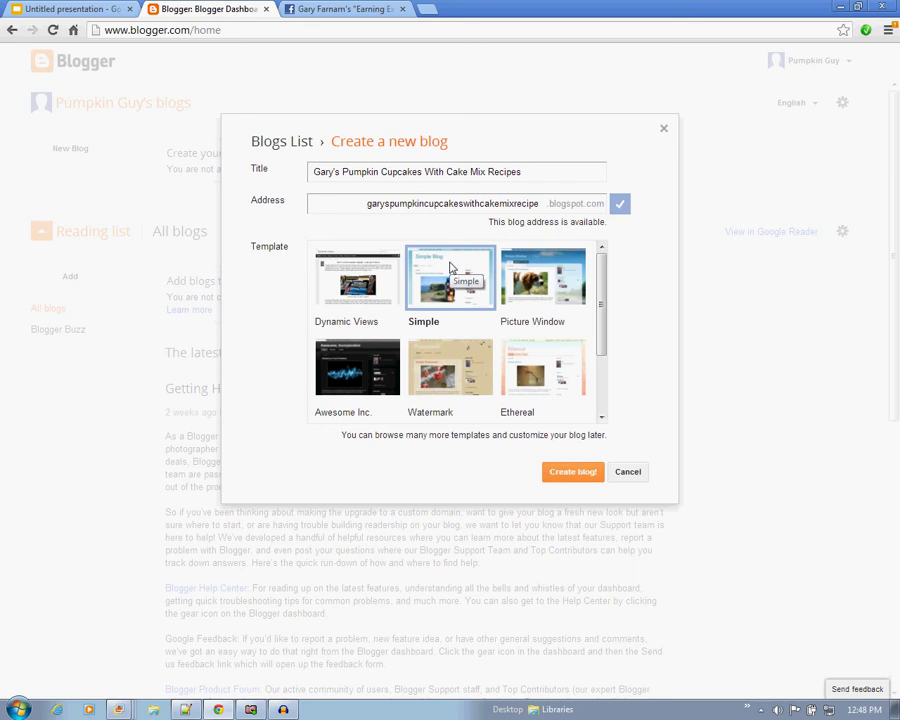
{"action": "left_click", "coordinate": [575, 474]}
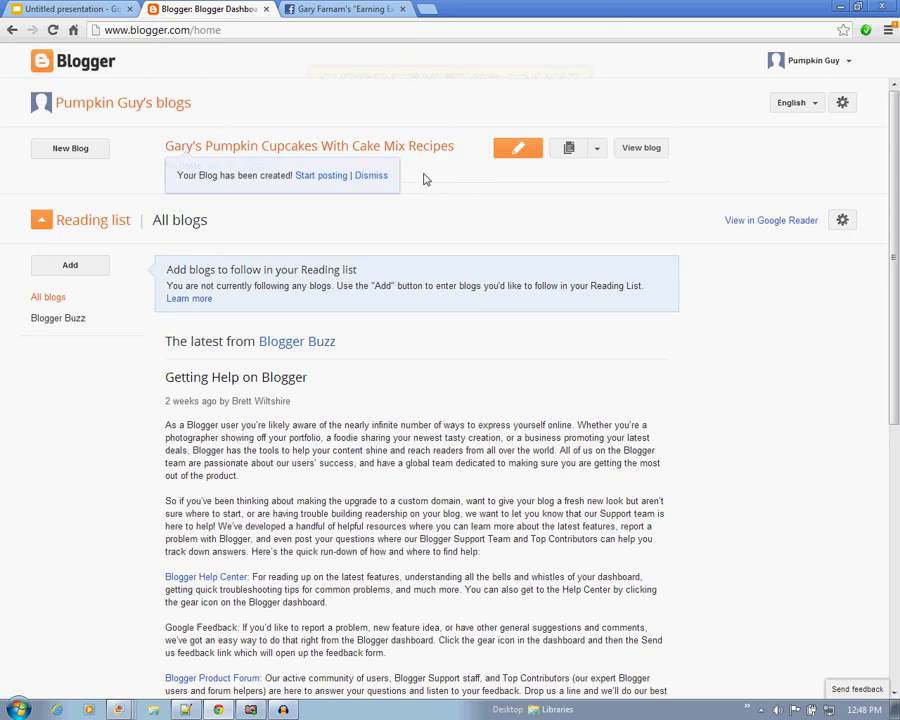
{"action": "left_click", "coordinate": [519, 153]}
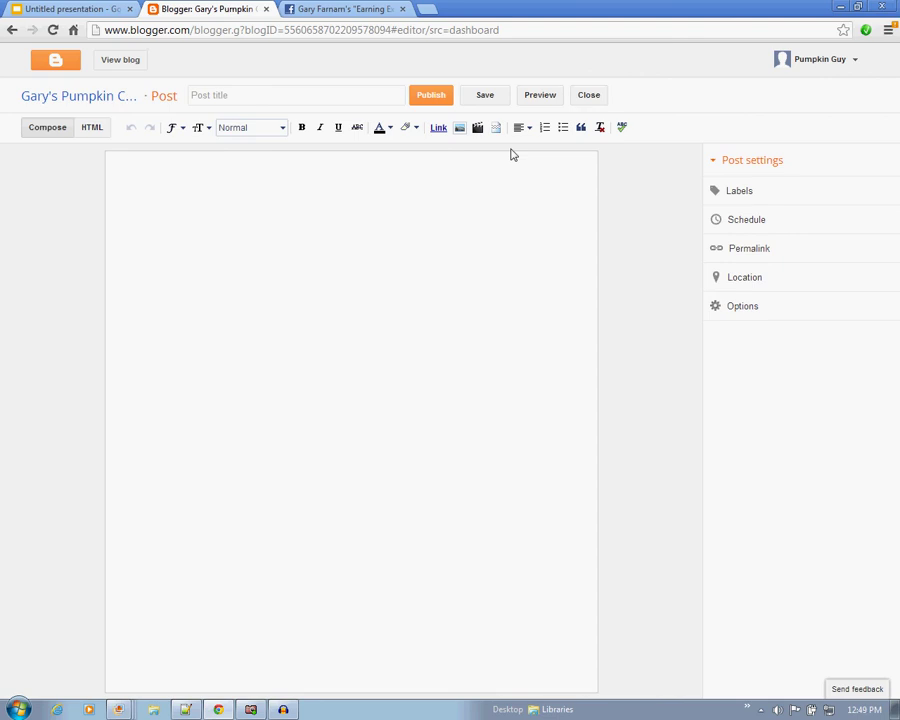
Put the cursor in the empty Post title field once the editor loads.
{"action": "left_click", "coordinate": [322, 101]}
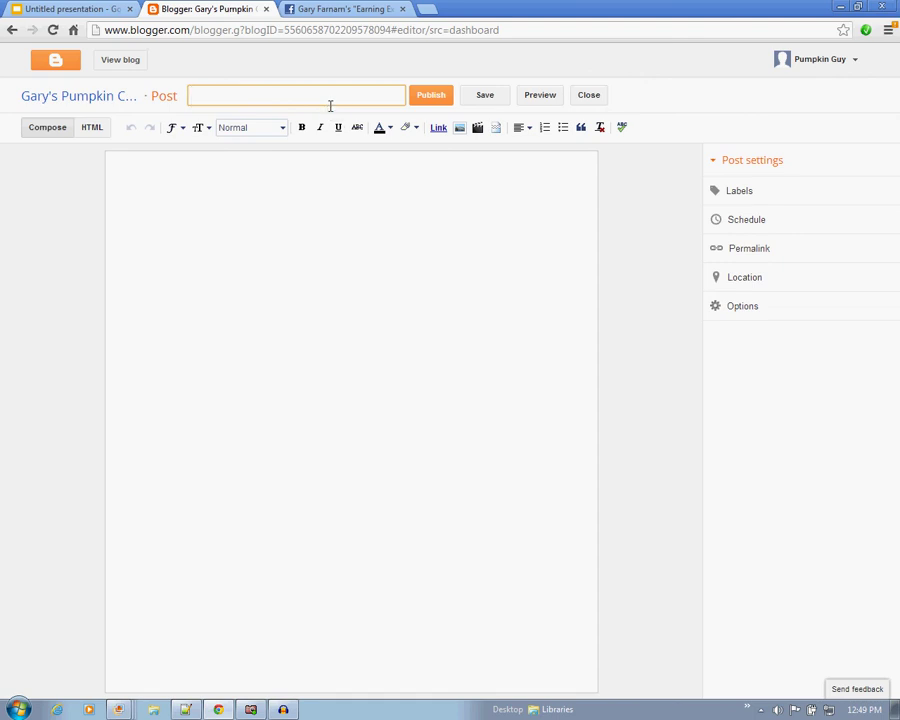
Type and correct the post title to 'A Fun Pumpkin Cupcake With Cake Mix Recipe for Kids'.
{"action": "type", "text": "Pumpkin Cupcake Recip"}
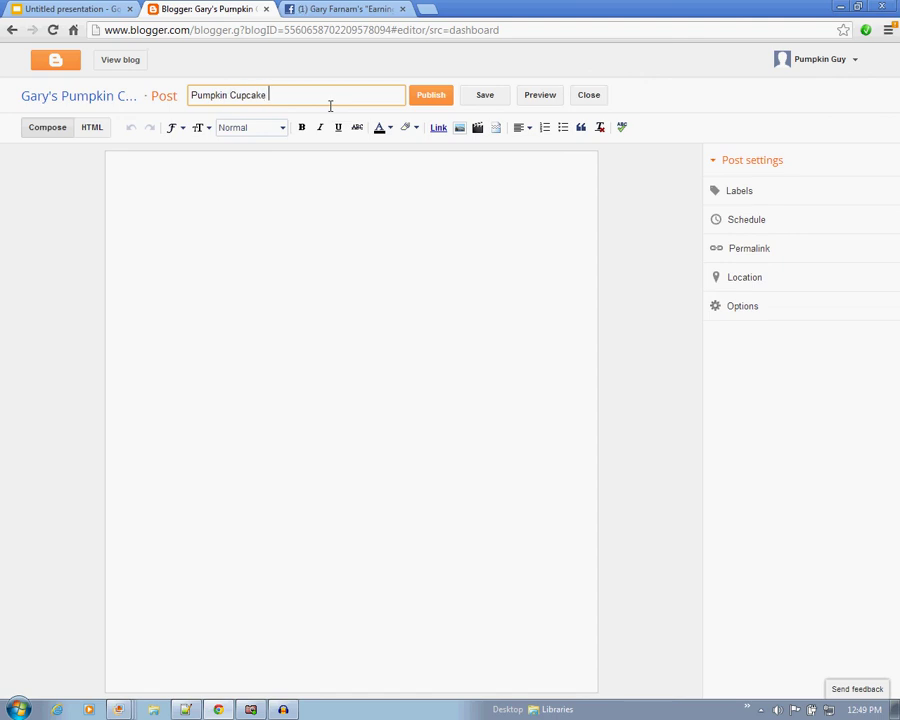
{"action": "key", "text": "BackSpace"}
{"action": "key", "text": "BackSpace"}
{"action": "key", "text": "BackSpace"}
{"action": "key", "text": "BackSpace"}
{"action": "key", "text": "BackSpace"}
{"action": "type", "text": "With Cake Mix Recipe"}
{"action": "key", "text": "Left"}
{"action": "key", "text": "Left"}
{"action": "key", "text": "Left"}
{"action": "key", "text": "Left"}
{"action": "key", "text": "Left"}
{"action": "key", "text": "Left"}
{"action": "key", "text": "Left"}
{"action": "key", "text": "Left"}
{"action": "key", "text": "Left"}
{"action": "key", "text": "Left"}
{"action": "key", "text": "Left"}
{"action": "key", "text": "Left"}
{"action": "key", "text": "Left"}
{"action": "key", "text": "Left"}
{"action": "key", "text": "Left"}
{"action": "key", "text": "Left"}
{"action": "key", "text": "Left"}
{"action": "key", "text": "Left"}
{"action": "key", "text": "Left"}
{"action": "key", "text": "Left"}
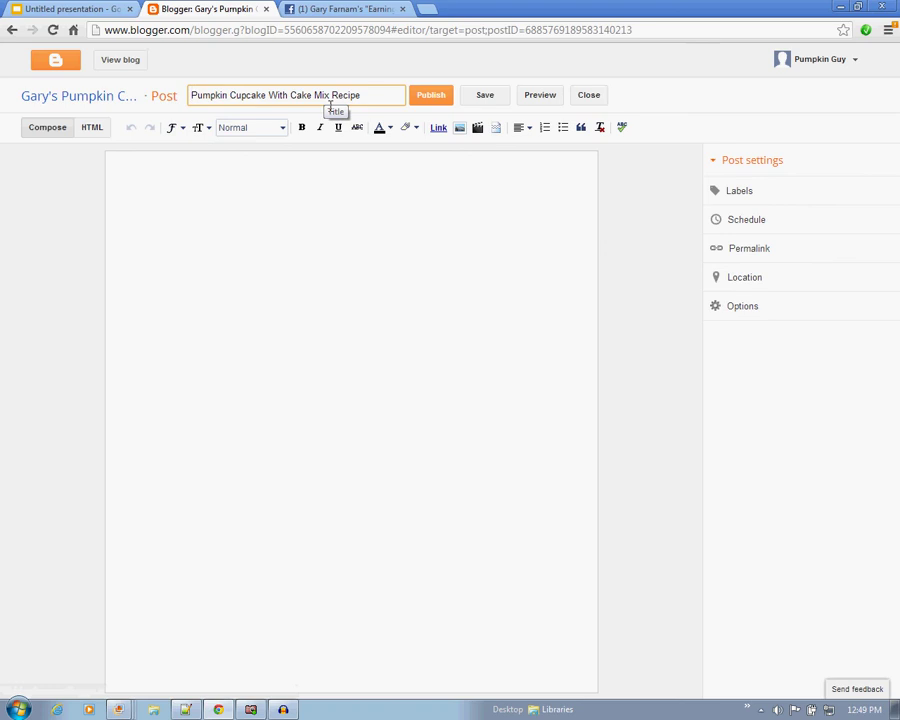
{"action": "type", "text": "A Fun"}
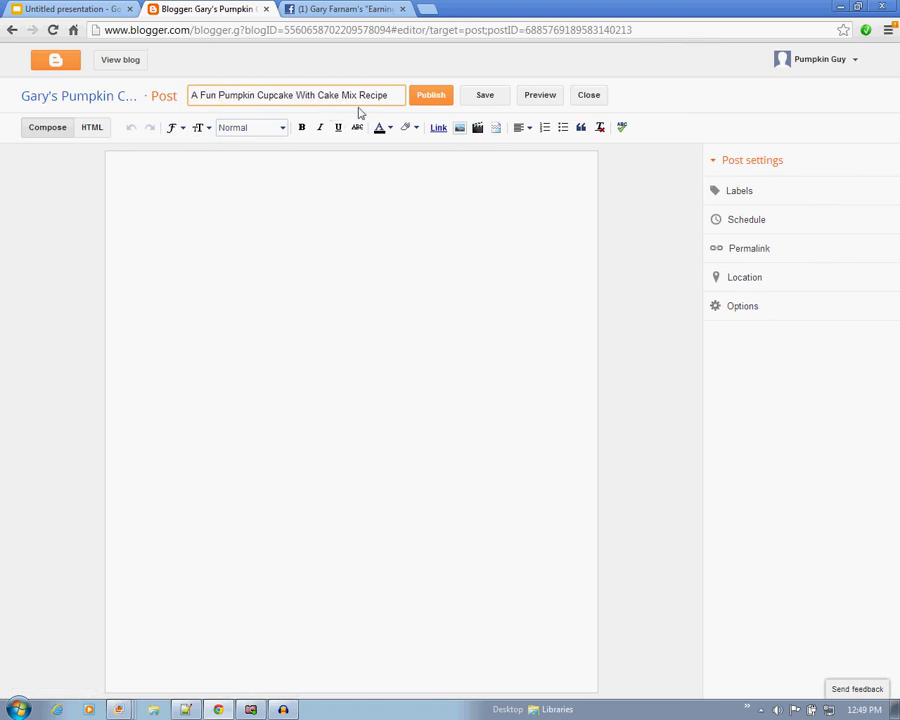
{"action": "left_click", "coordinate": [399, 96]}
{"action": "type", "text": "for Kids"}
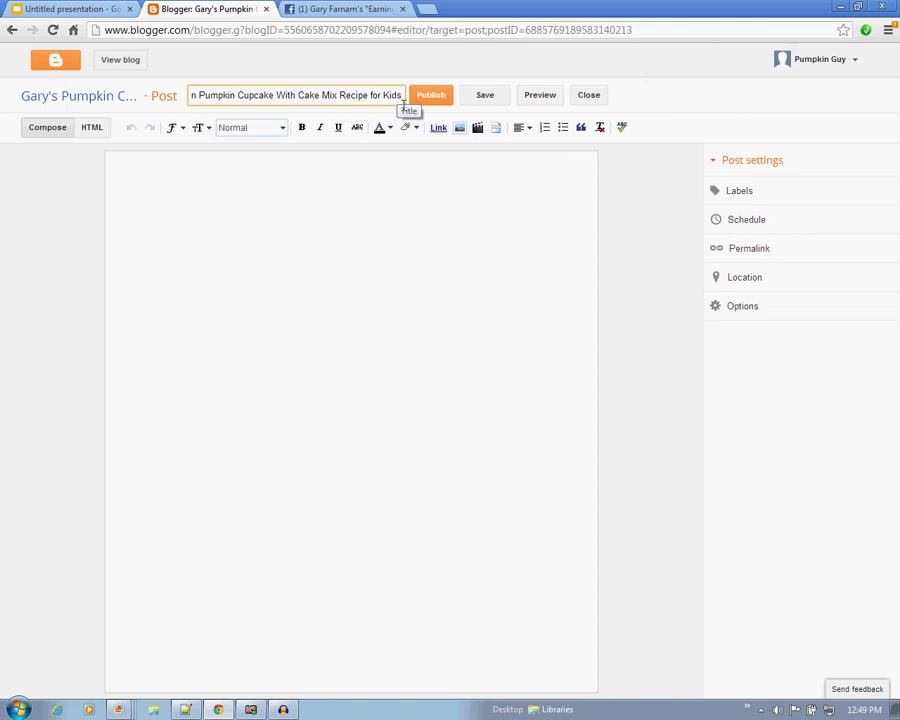
{"action": "left_click", "coordinate": [382, 183]}
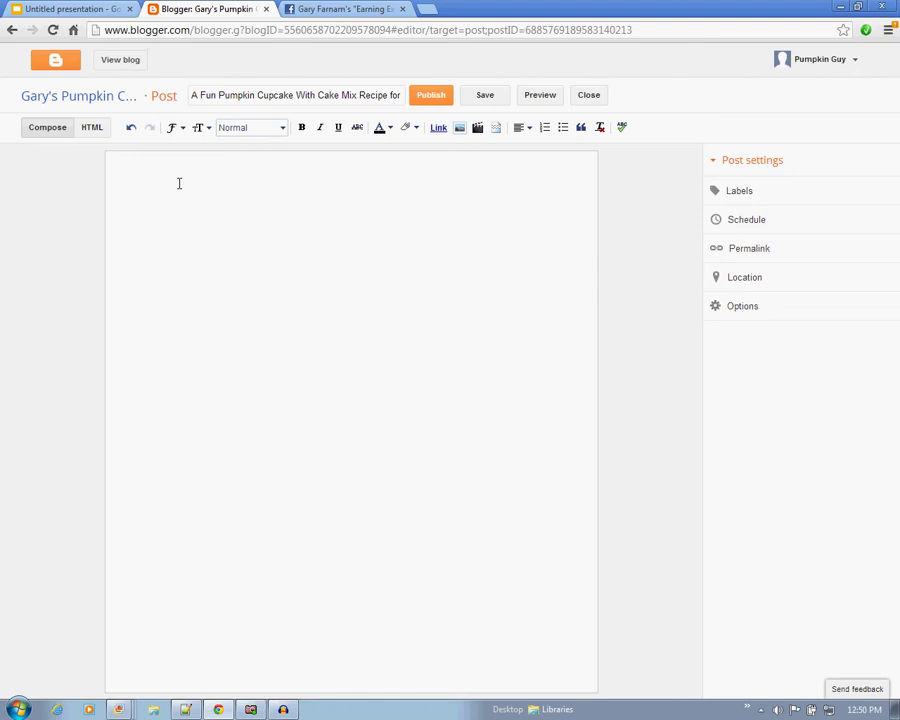
Write the opening sentence about the kids and insert 'pumpkin cupcake with cake mix' before 'recipe'.
{"action": "type", "text": "This is a recipe that I make with my kids"}
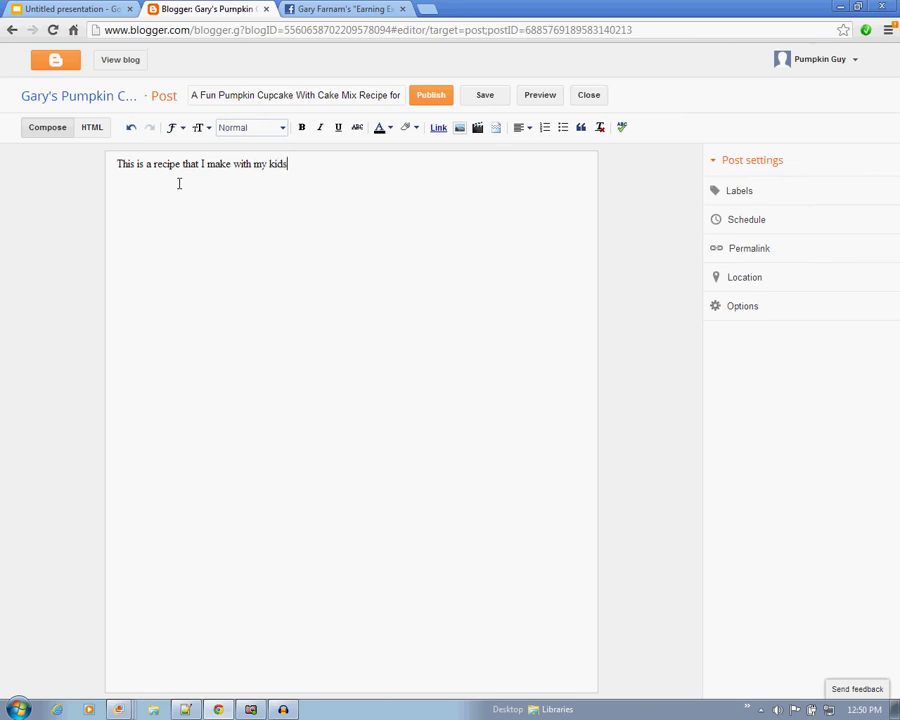
{"action": "type", "text": " and they really enjoy it."}
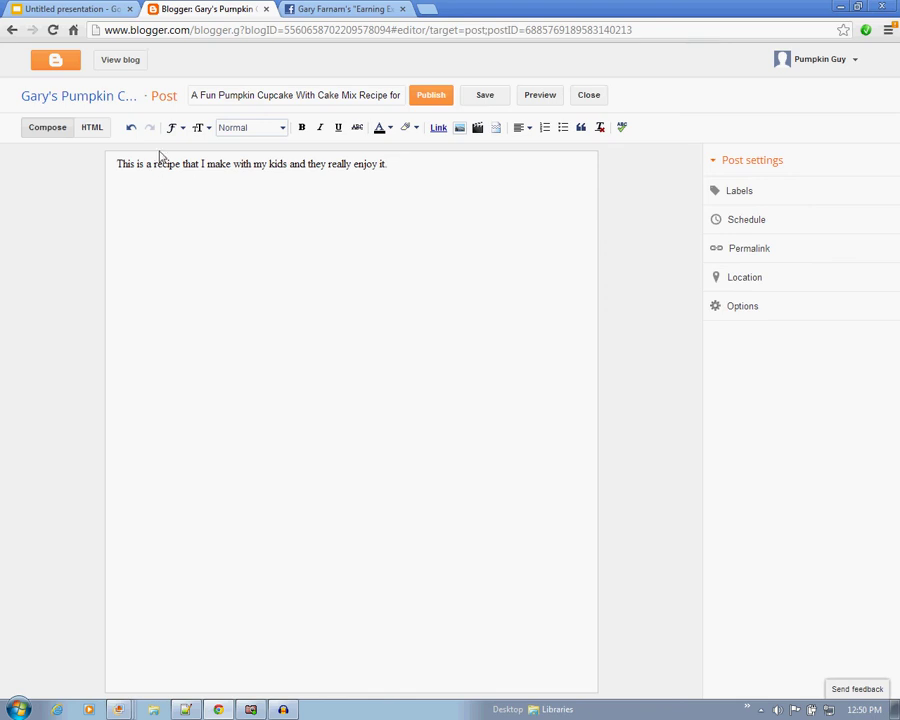
{"action": "left_click", "coordinate": [158, 153]}
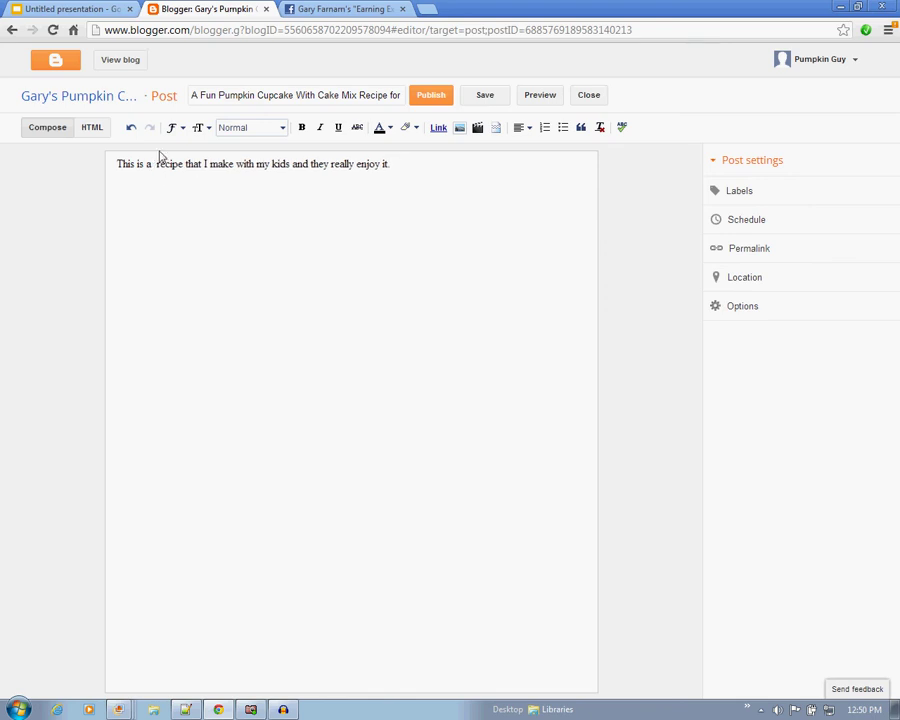
{"action": "type", "text": "pumpkin cup"}
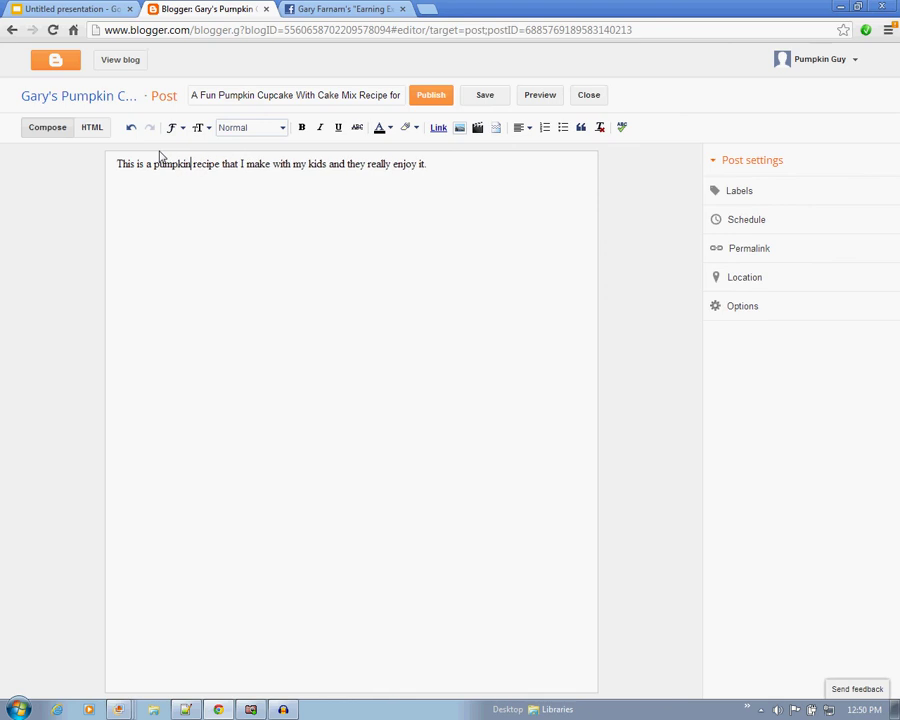
{"action": "type", "text": "cake "}
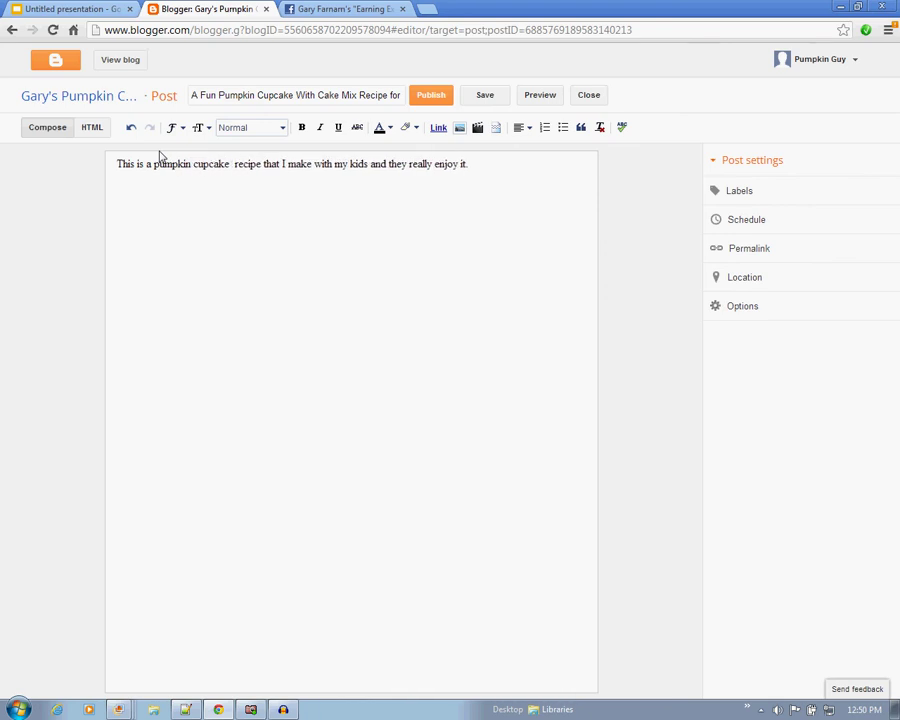
{"action": "type", "text": "with cake mix re"}
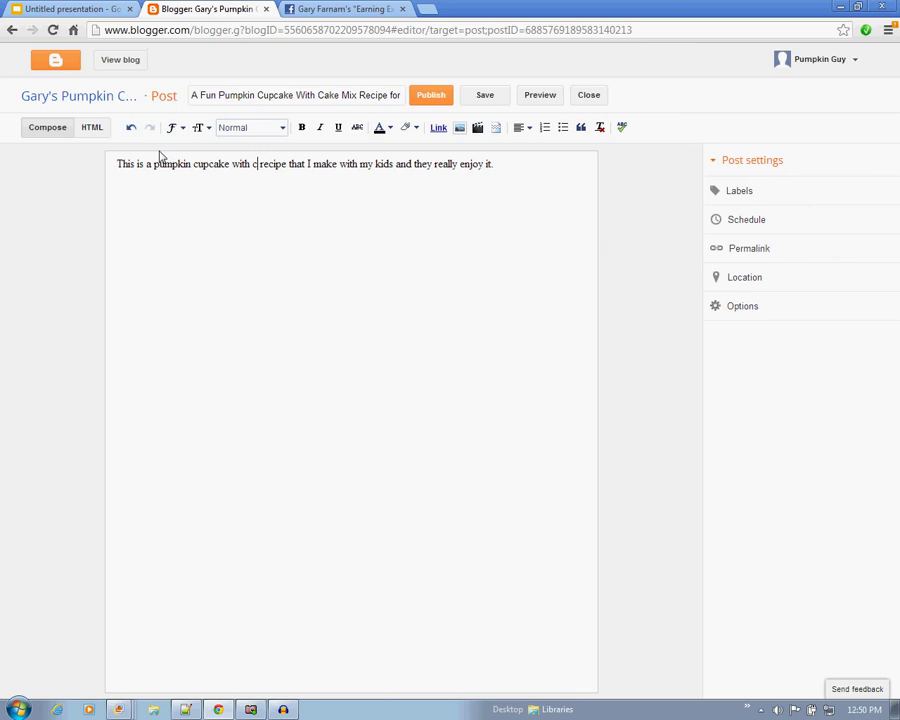
{"action": "key", "text": "BackSpace"}
{"action": "key", "text": "BackSpace"}
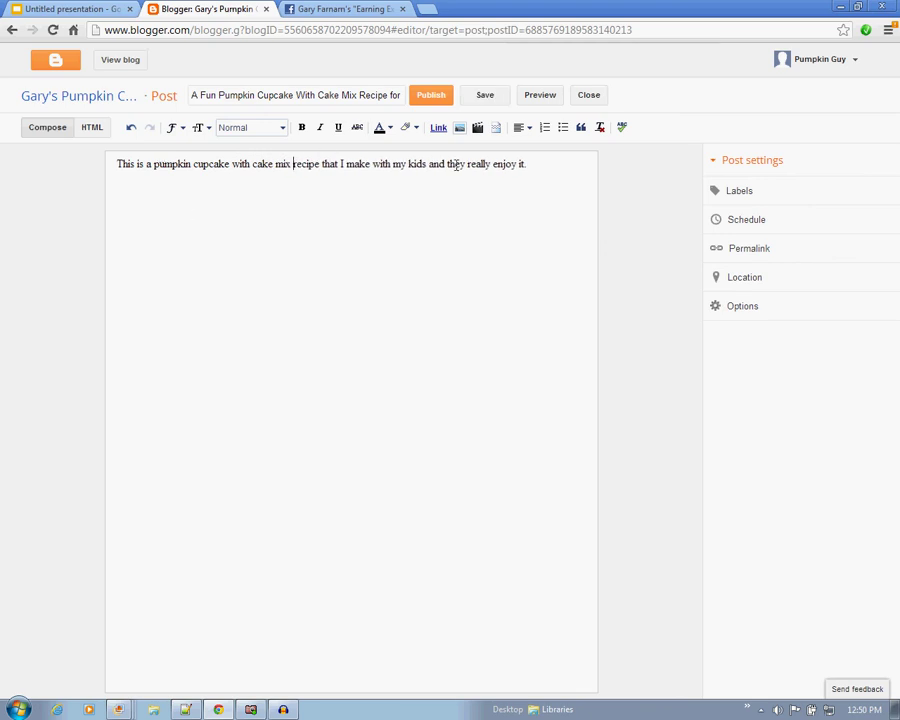
{"action": "left_click", "coordinate": [541, 178]}
Add a new paragraph reading 'First you start with....' below the opening sentence.
{"action": "left_click_drag", "start_coordinate": [155, 170], "coordinate": [293, 173]}
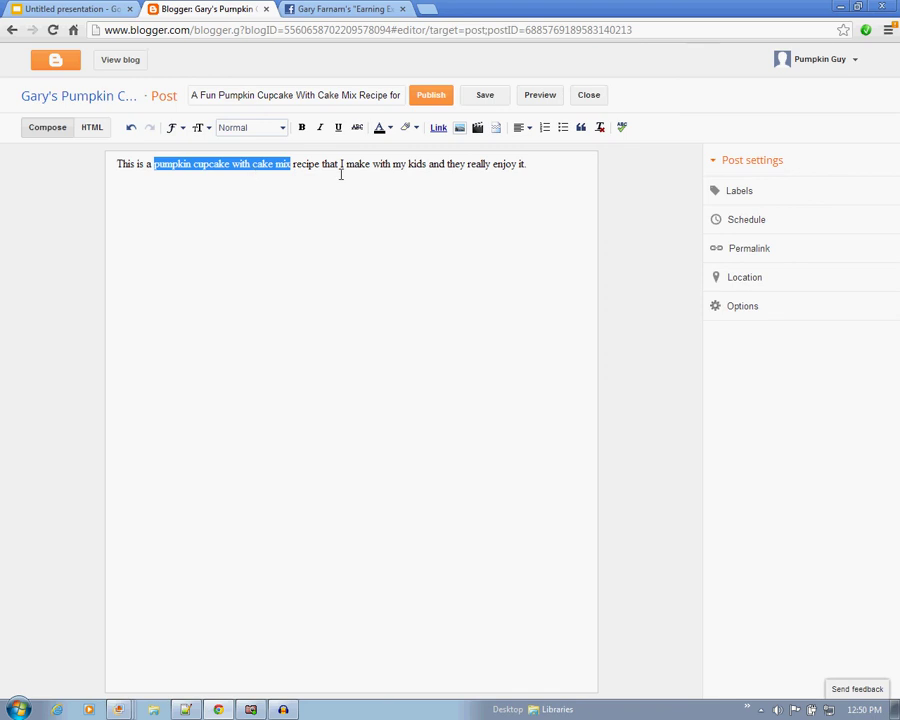
{"action": "left_click", "coordinate": [560, 171]}
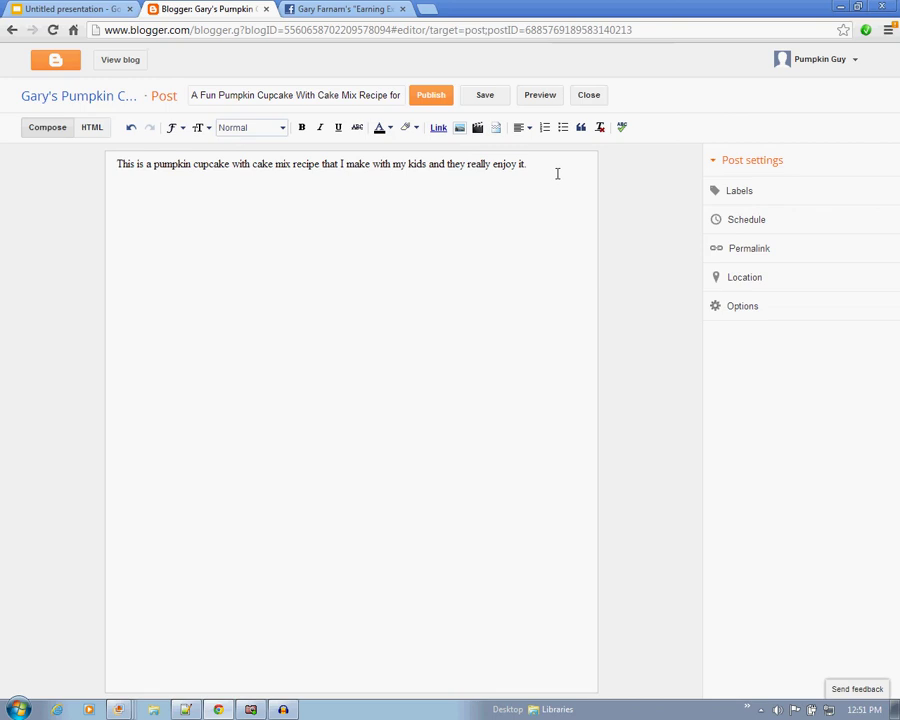
{"action": "key", "text": "Return"}
{"action": "key", "text": "Return"}
{"action": "type", "text": "First you start with...."}
Open the image insertion dialog, then close it without adding an image.
{"action": "left_click", "coordinate": [458, 138]}
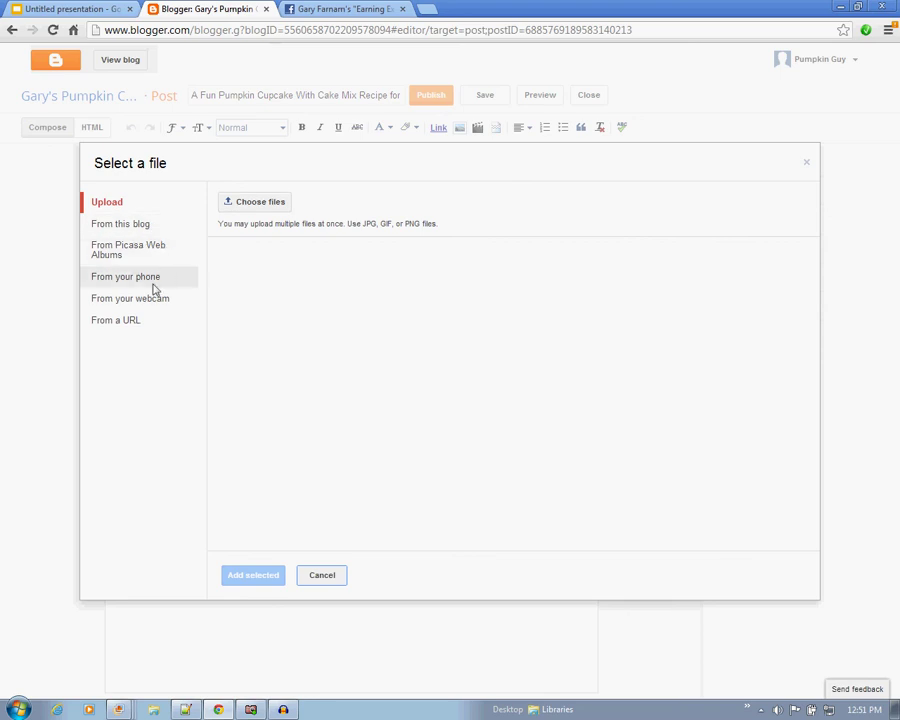
{"action": "left_click", "coordinate": [323, 576]}
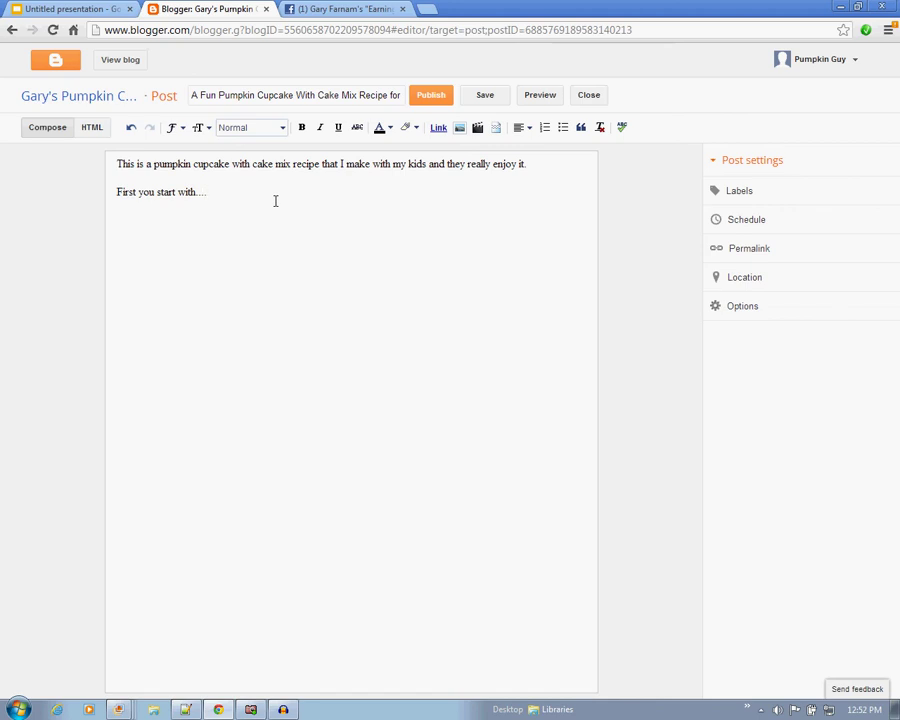
{"action": "left_click", "coordinate": [440, 130]}
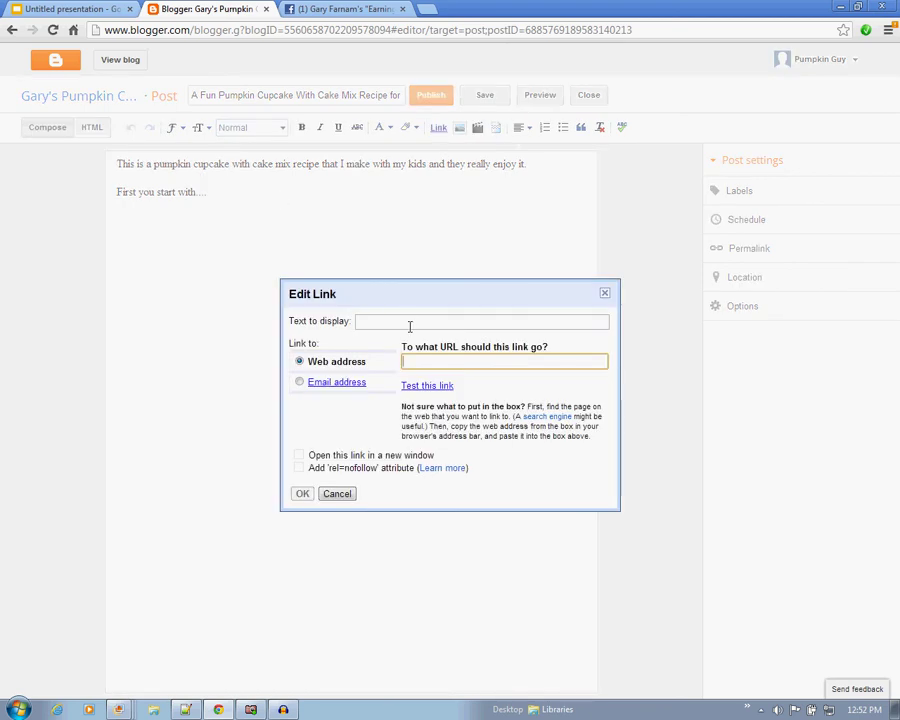
{"action": "left_click", "coordinate": [604, 294]}
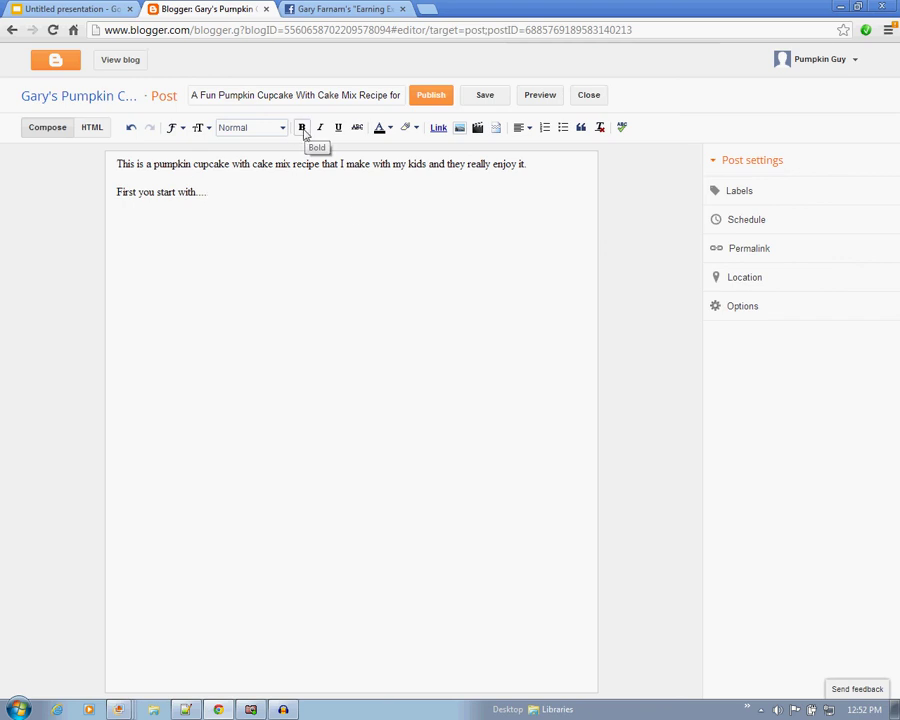
Bold the phrase 'pumpkin cupcake with cake mix recipe', including its final e.
{"action": "left_click", "coordinate": [163, 172]}
{"action": "left_click_drag", "start_coordinate": [163, 172], "coordinate": [328, 167]}
{"action": "left_click", "coordinate": [301, 127]}
{"action": "left_click", "coordinate": [322, 182]}
{"action": "left_click", "coordinate": [302, 128]}
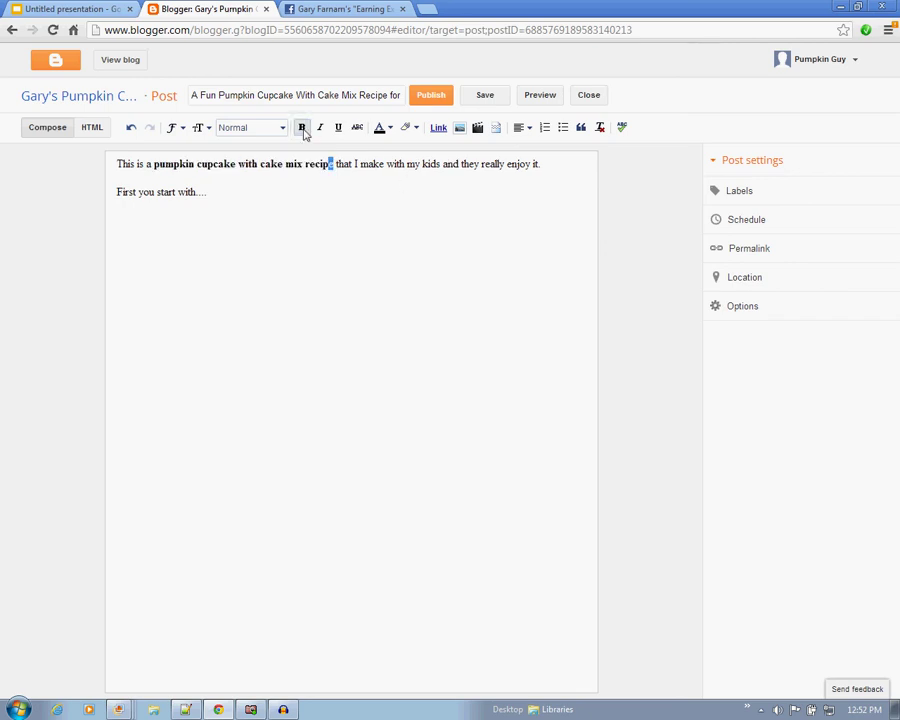
Add a third line reading 'Here is some more information. blah blah blah'.
{"action": "left_click", "coordinate": [334, 216]}
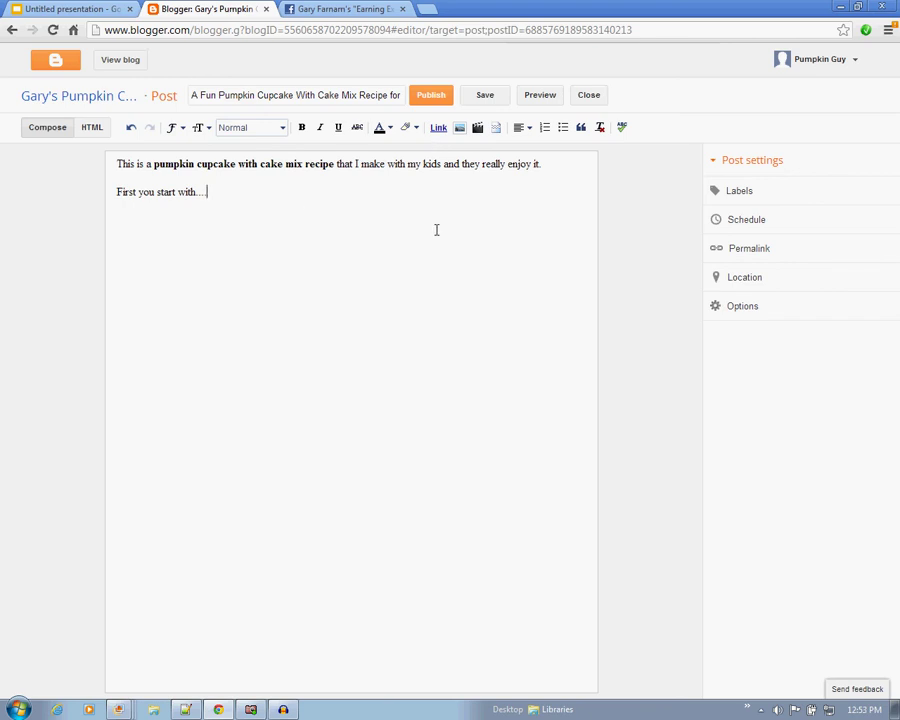
{"action": "key", "text": "Return"}
{"action": "type", "text": "Here is some more information. a"}
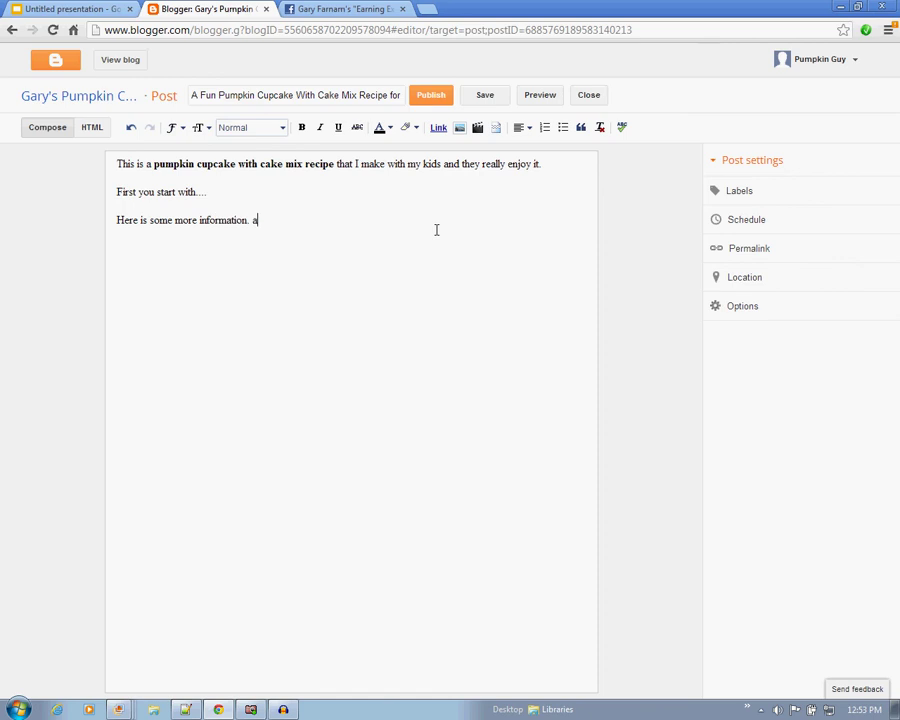
{"action": "key", "text": "BackSpace"}
{"action": "type", "text": "blah blah blah"}
Save the three-line draft with the bolded keyword phrase, leaving it unpublished.
{"action": "left_click", "coordinate": [487, 100]}
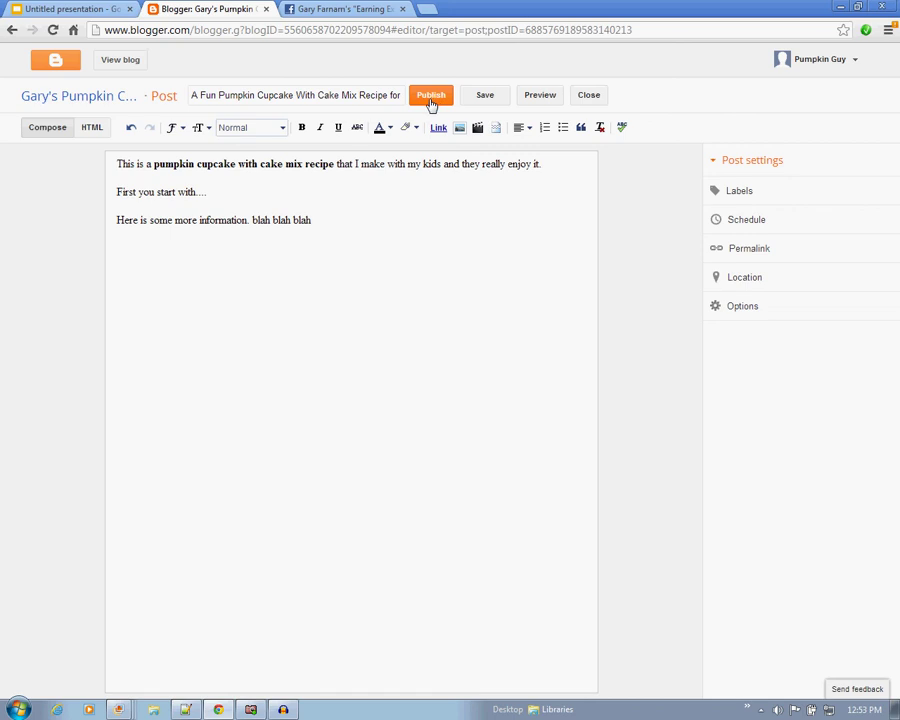
{"action": "left_click", "coordinate": [433, 102]}
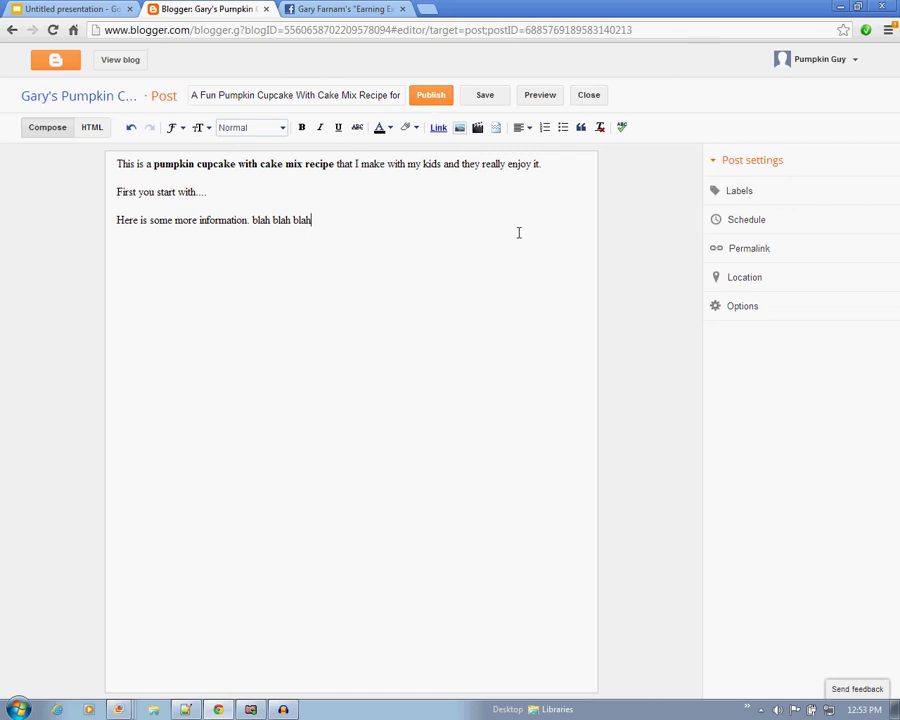
Change the post's Schedule to Set date and time, showing Nov 12, 2012, 10:53 AM.
{"action": "left_click", "coordinate": [772, 227]}
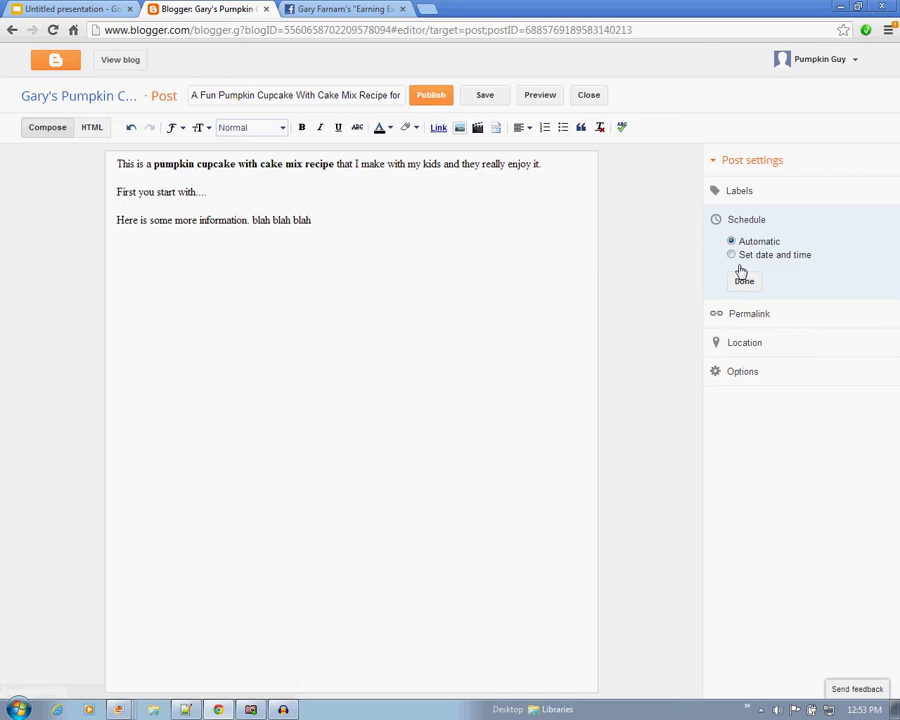
{"action": "left_click", "coordinate": [732, 256]}
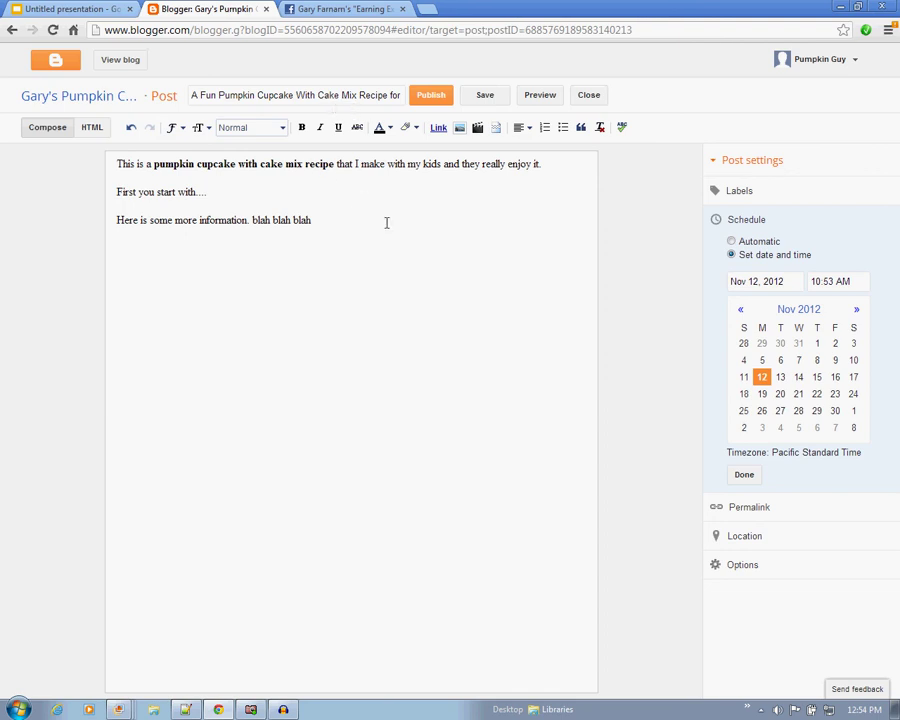
Pick Nov 14, then Nov 15, 2012 as the scheduled publish date.
{"action": "left_click", "coordinate": [800, 379]}
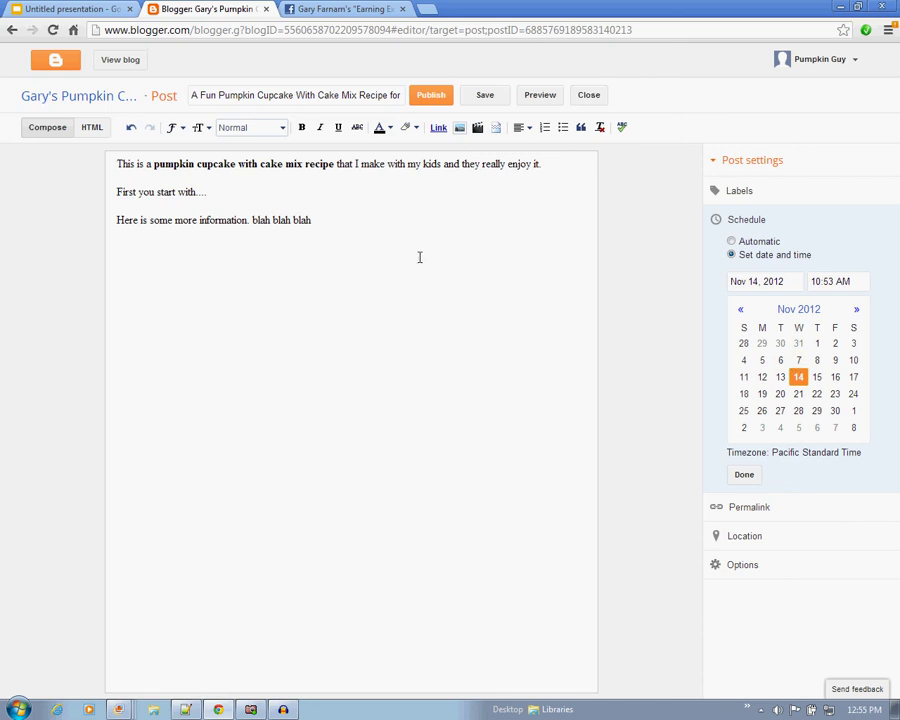
{"action": "left_click", "coordinate": [818, 378]}
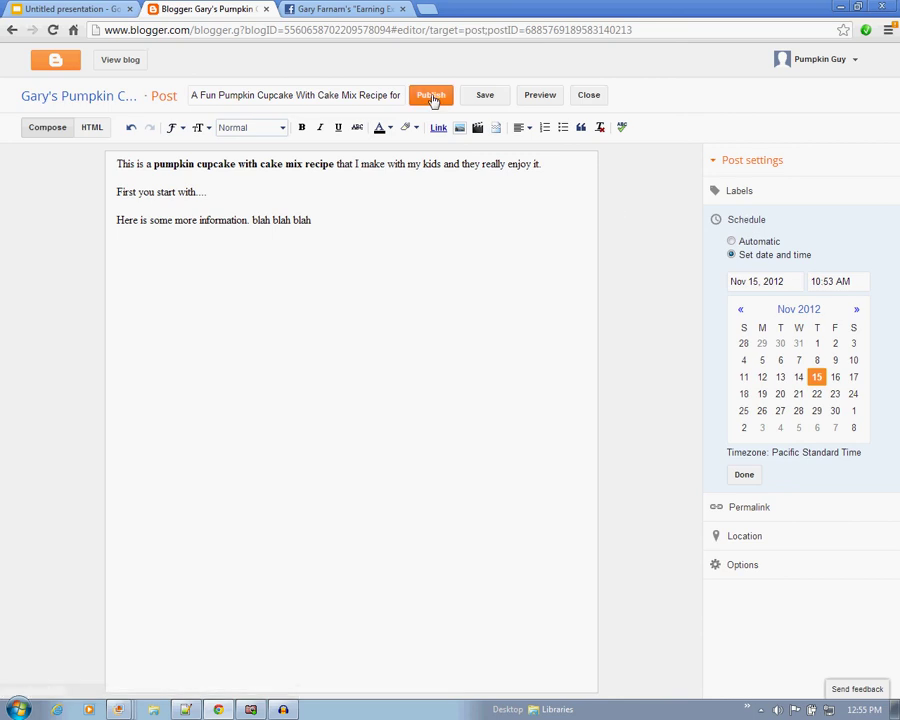
Return the schedule to Automatic, confirm the settings, and publish the post.
{"action": "left_click", "coordinate": [731, 241]}
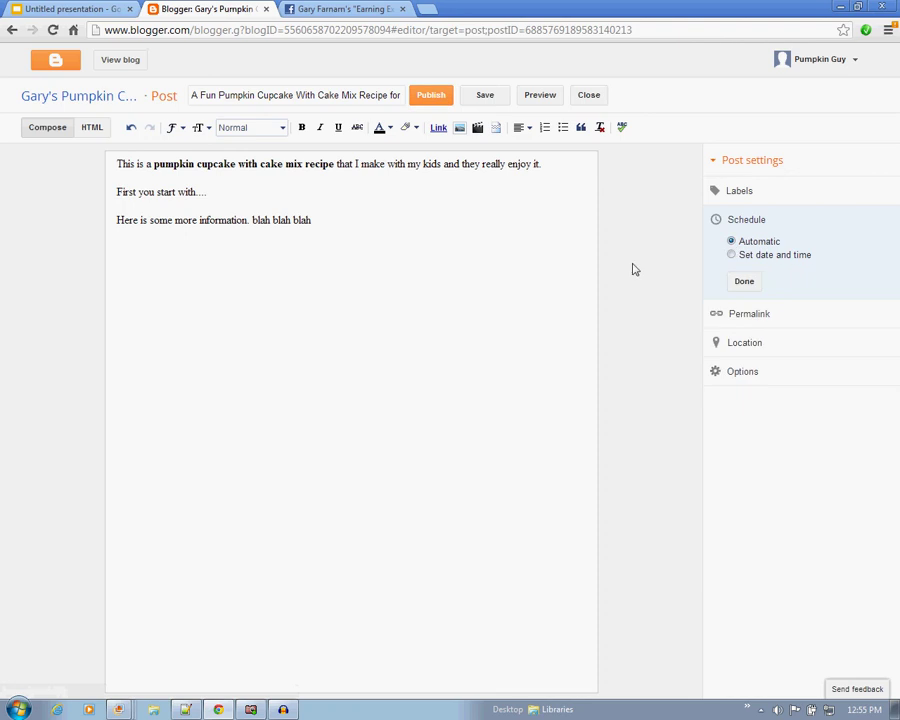
{"action": "left_click", "coordinate": [742, 282]}
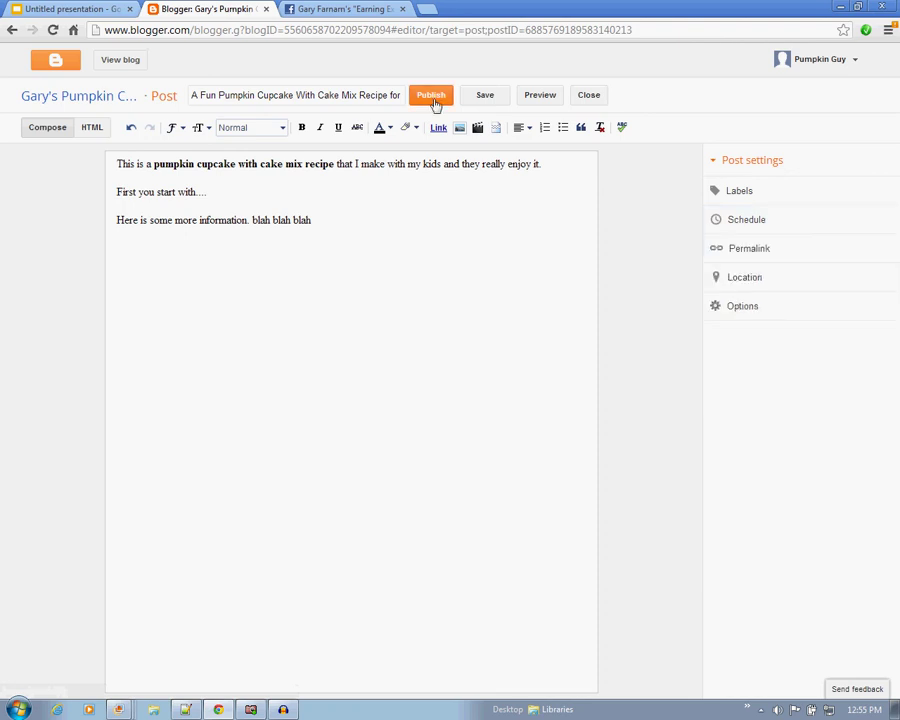
{"action": "left_click", "coordinate": [433, 101]}
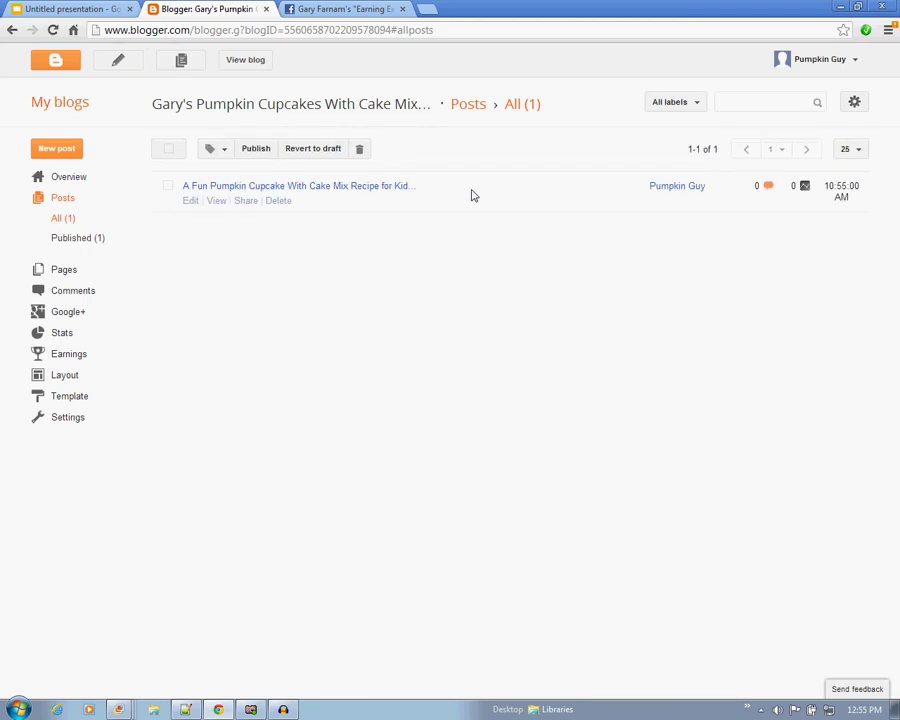
Open the published post from the list and view the live blog in a new tab.
{"action": "left_click", "coordinate": [342, 190]}
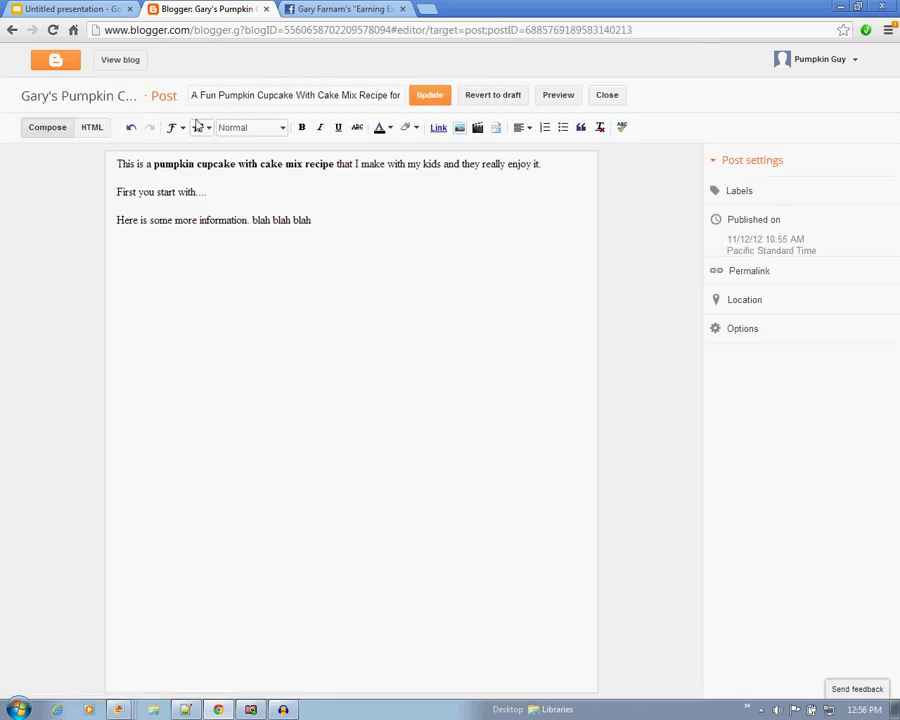
{"action": "left_click", "coordinate": [118, 61]}
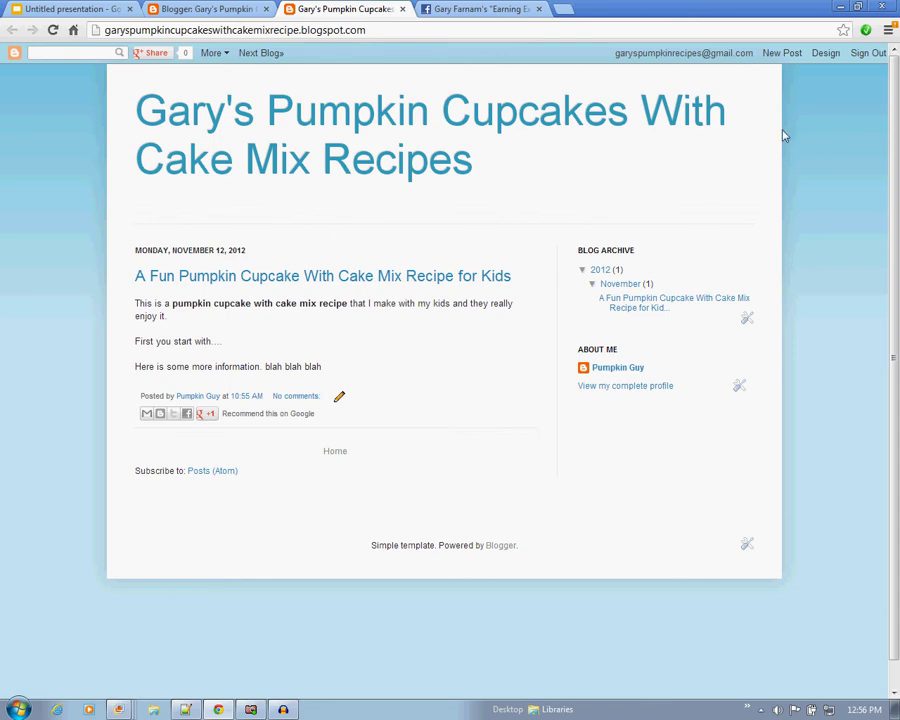
Open the blog's Template page through Design in the navbar.
{"action": "left_click", "coordinate": [826, 58]}
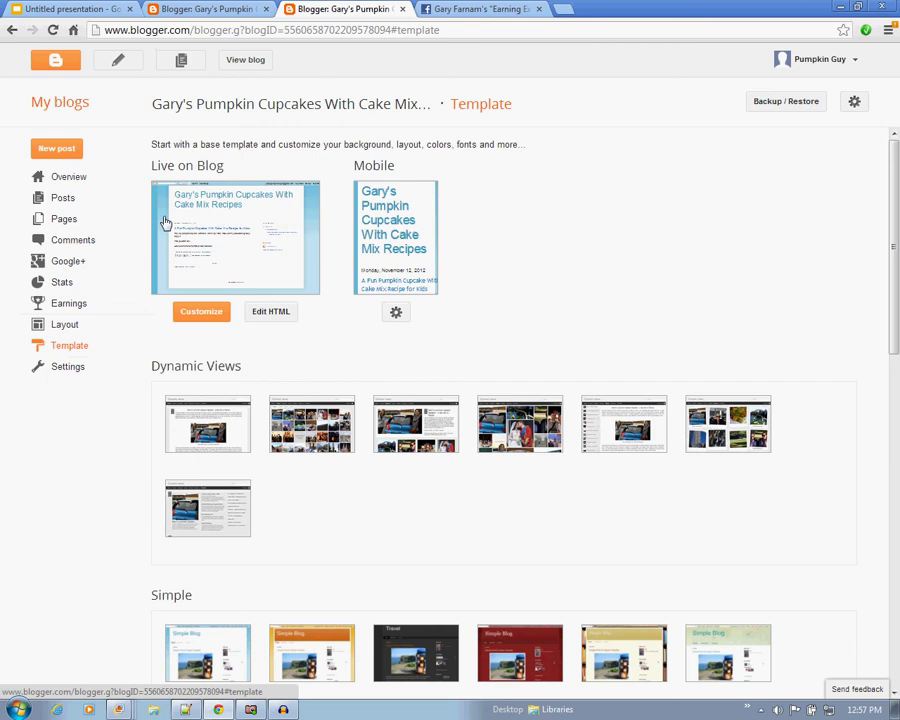
Start a new empty post, then switch to the 'Earning Extra Cash Video 2' presentation tab.
{"action": "left_click", "coordinate": [60, 150]}
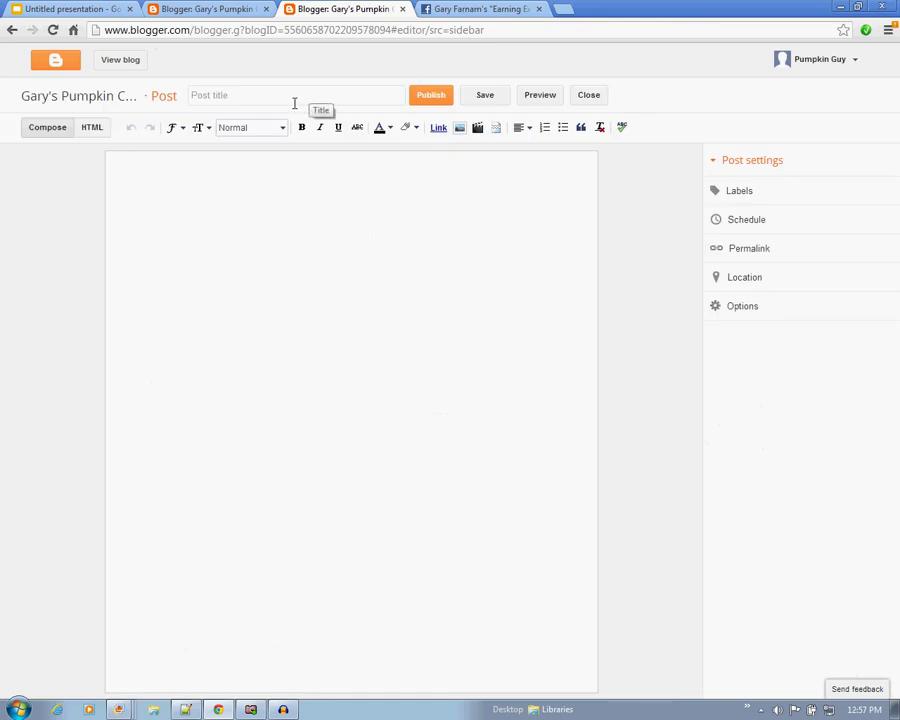
{"action": "left_click", "coordinate": [295, 102]}
{"action": "left_click", "coordinate": [286, 169]}
{"action": "left_click", "coordinate": [77, 12]}
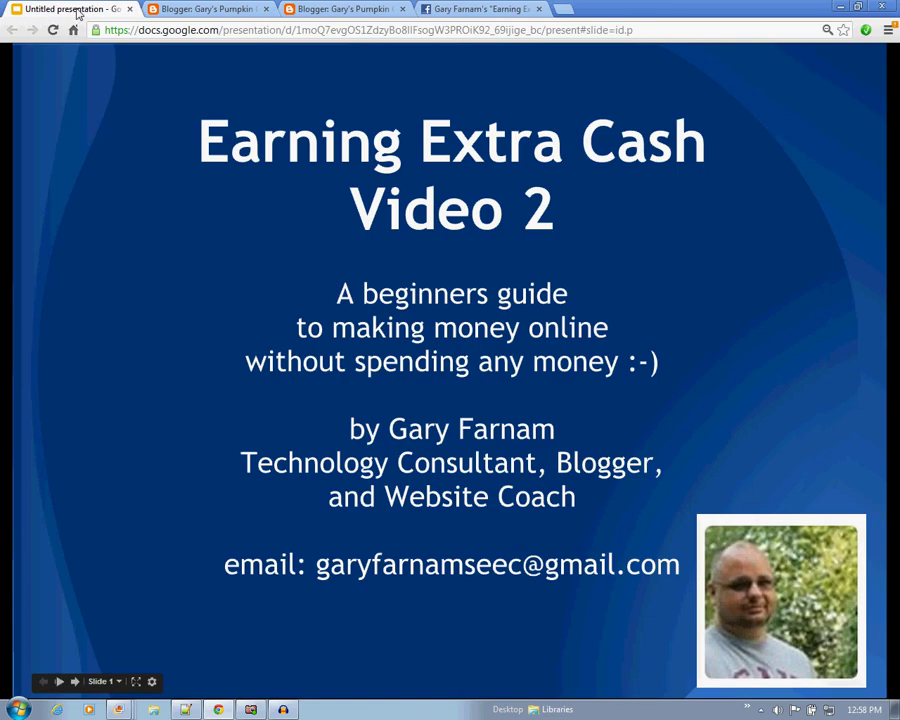